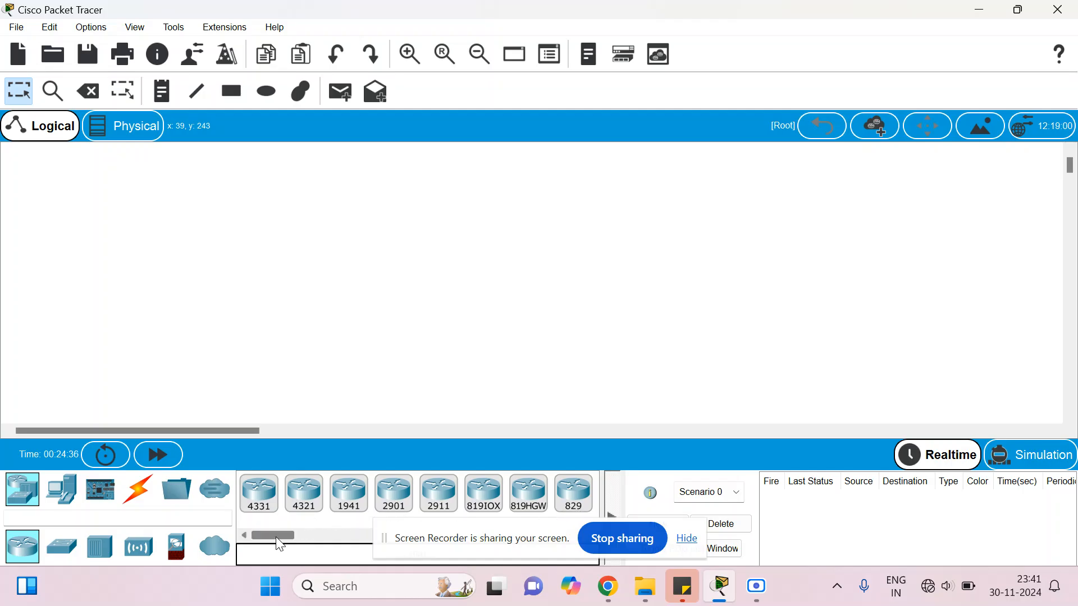
Place two 2911 routers side by side in the upper part of the logical workspace.
{"action": "left_click", "coordinate": [438, 503]}
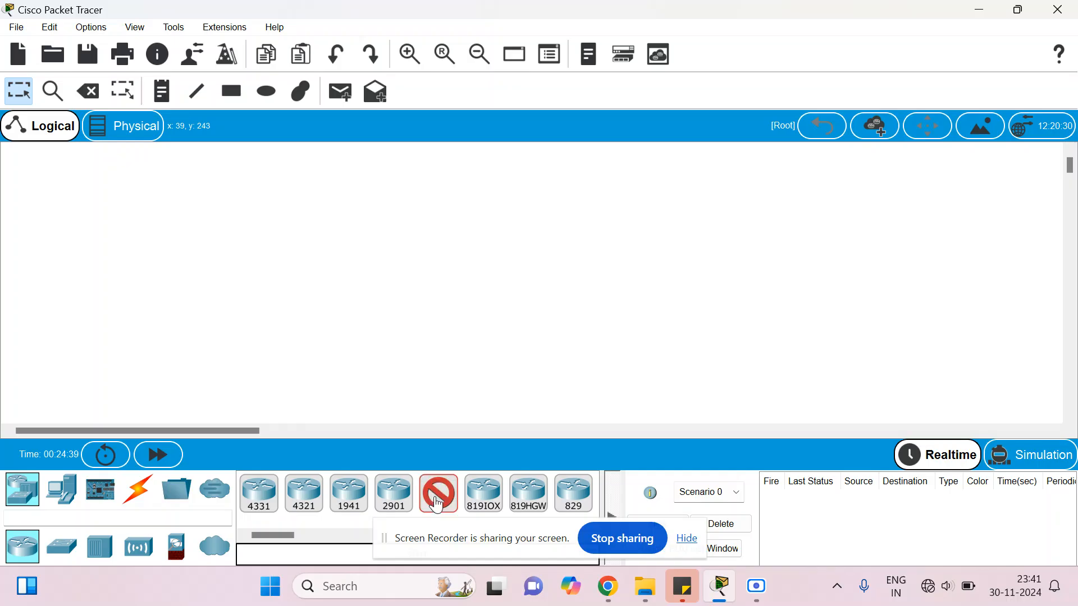
{"action": "left_click", "coordinate": [405, 193]}
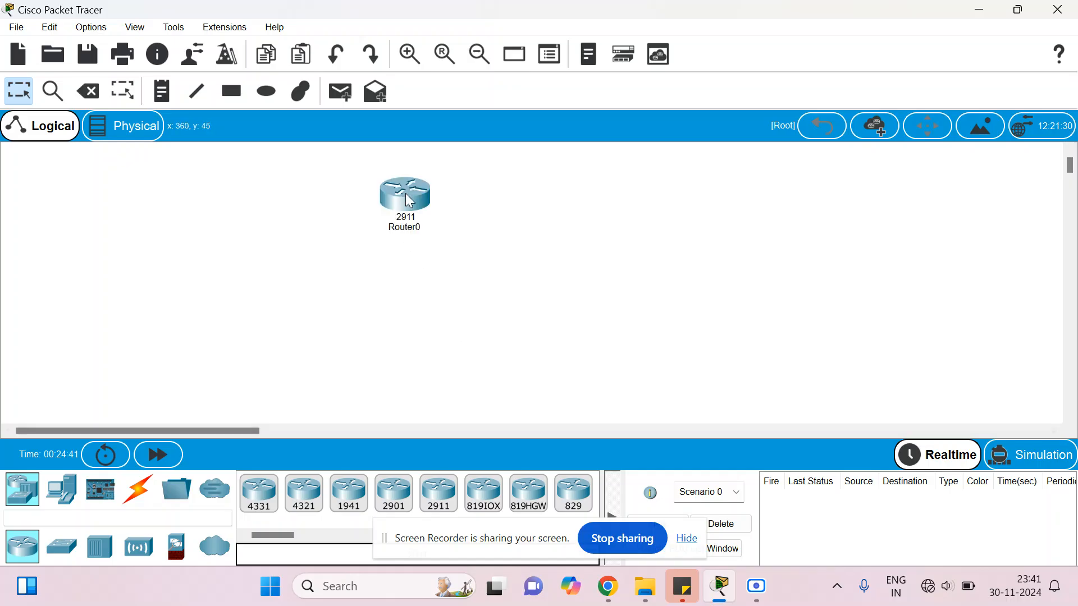
{"action": "left_click", "coordinate": [437, 503]}
{"action": "left_click", "coordinate": [639, 196]}
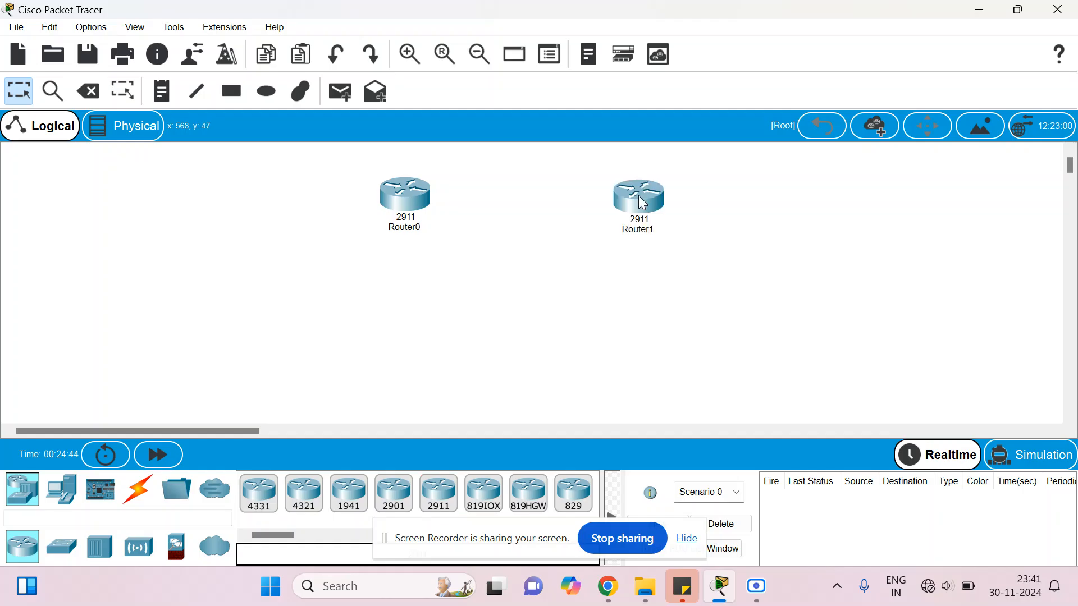
Add a 2960 switch below and to the left of Router0.
{"action": "left_click", "coordinate": [63, 490]}
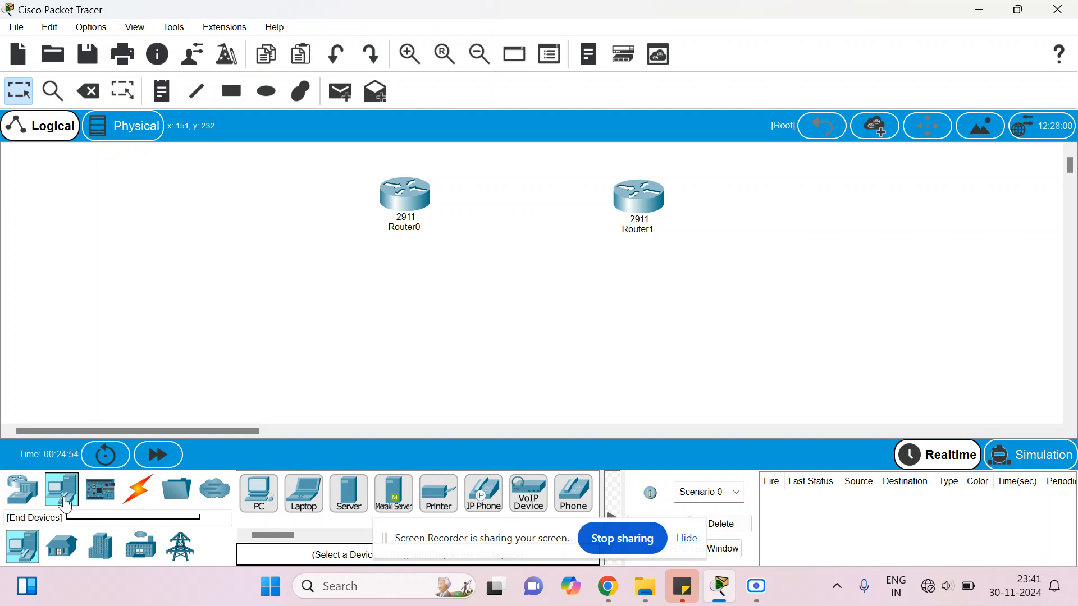
{"action": "left_click", "coordinate": [24, 497]}
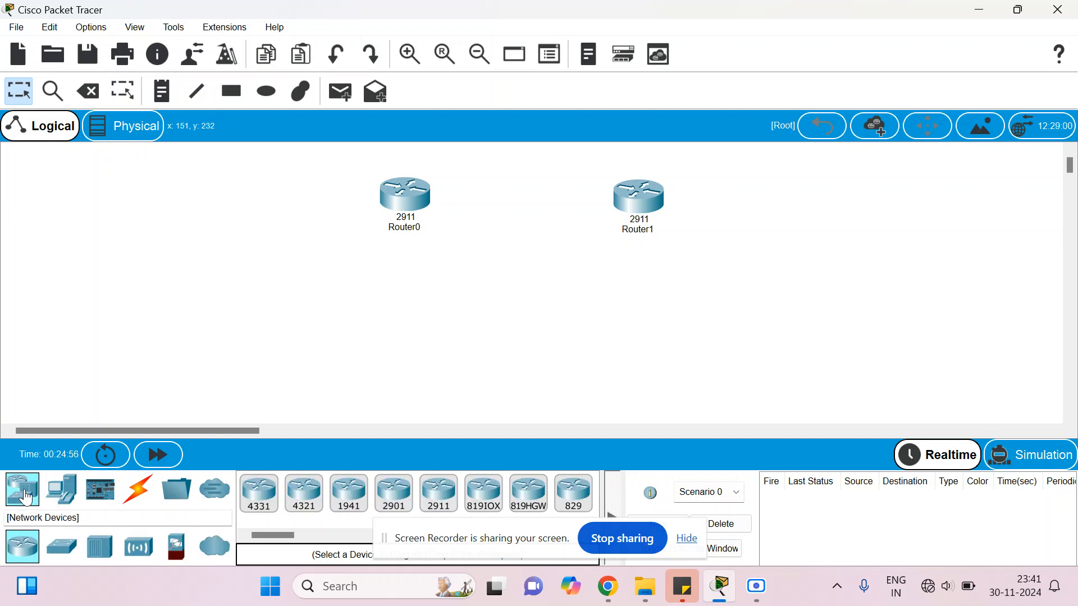
{"action": "left_click", "coordinate": [60, 544]}
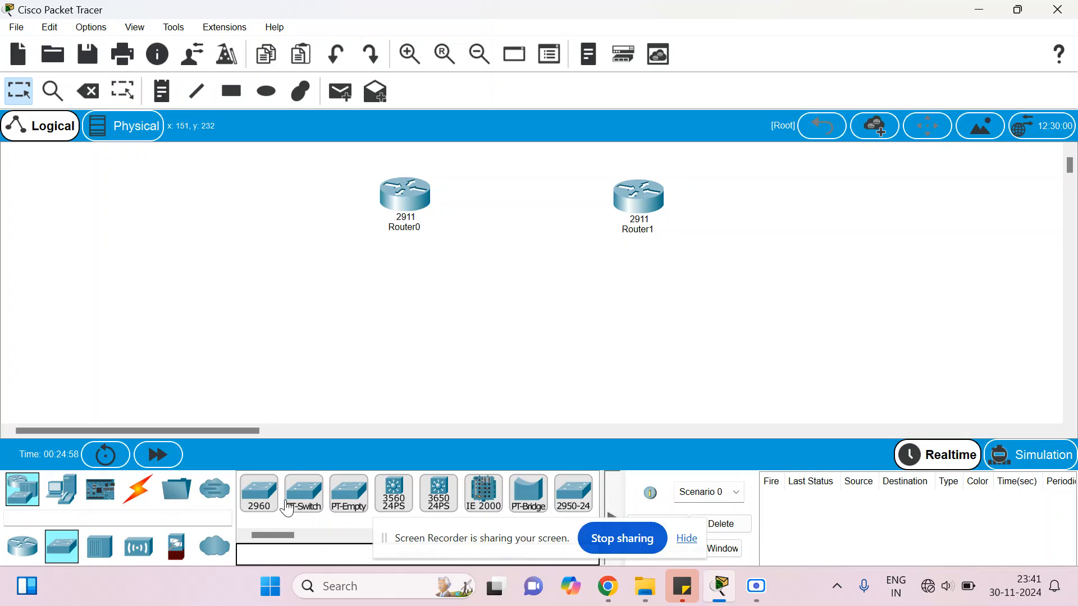
{"action": "left_click", "coordinate": [264, 505]}
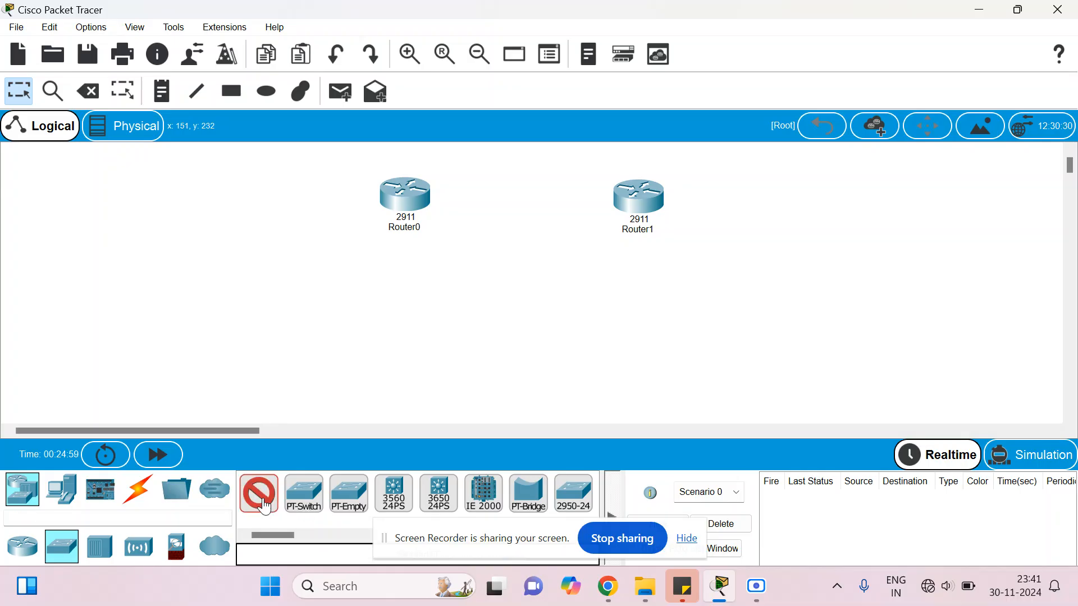
{"action": "left_click", "coordinate": [297, 293]}
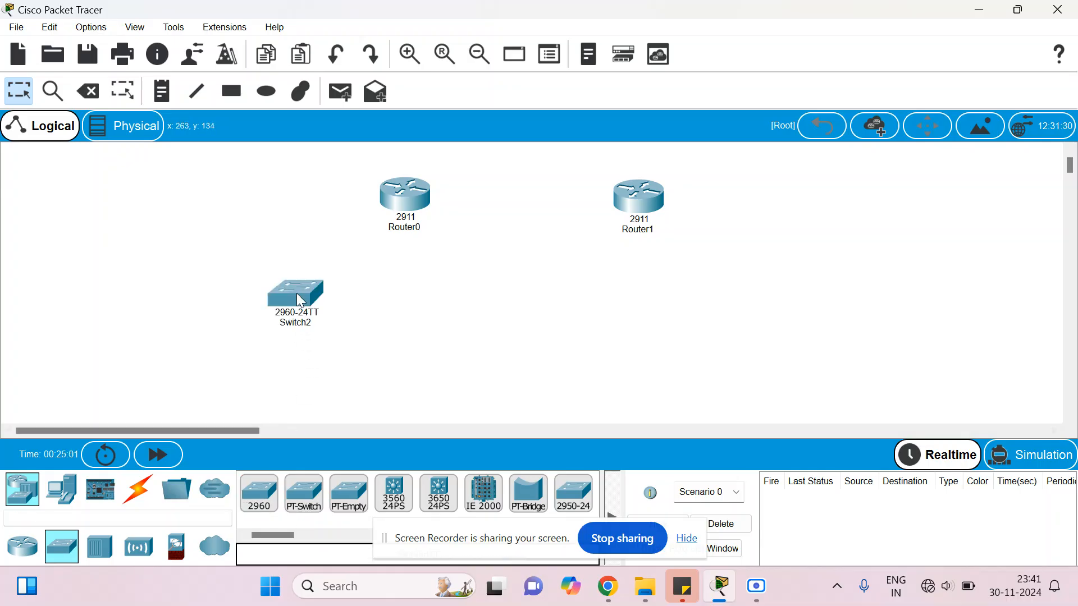
Place one PC below Router1, and a second PC and a laptop below the switch on either side.
{"action": "left_click", "coordinate": [62, 494]}
{"action": "left_click", "coordinate": [258, 496]}
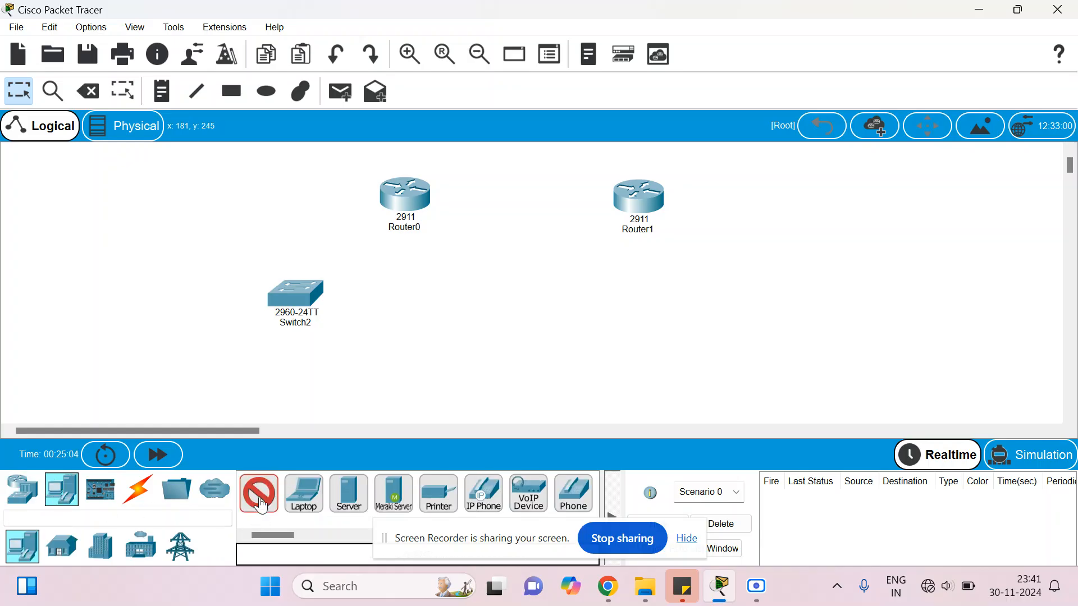
{"action": "left_click", "coordinate": [717, 301]}
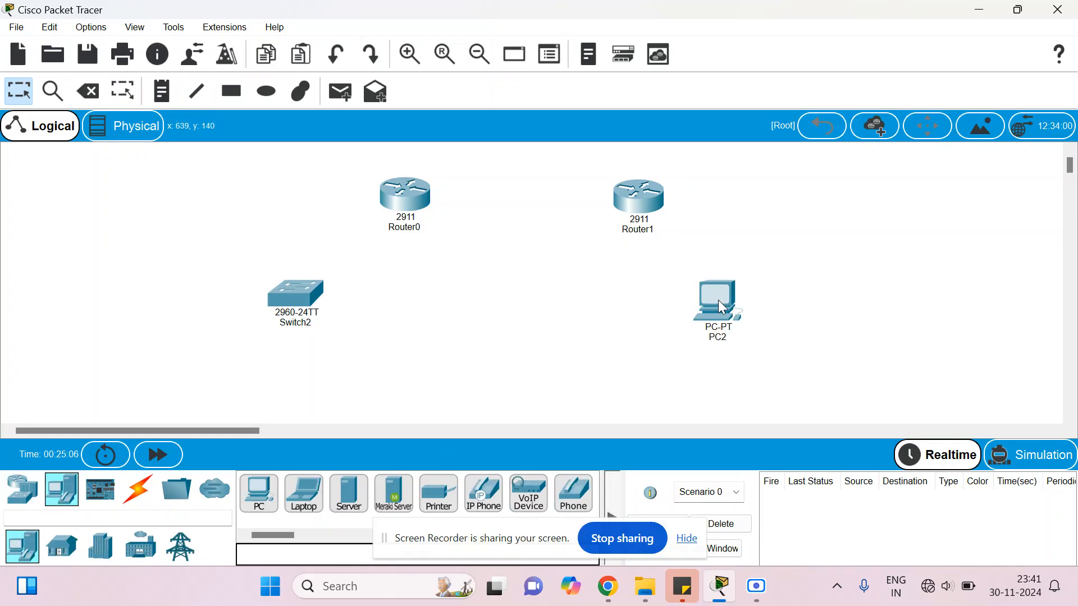
{"action": "left_click", "coordinate": [264, 500]}
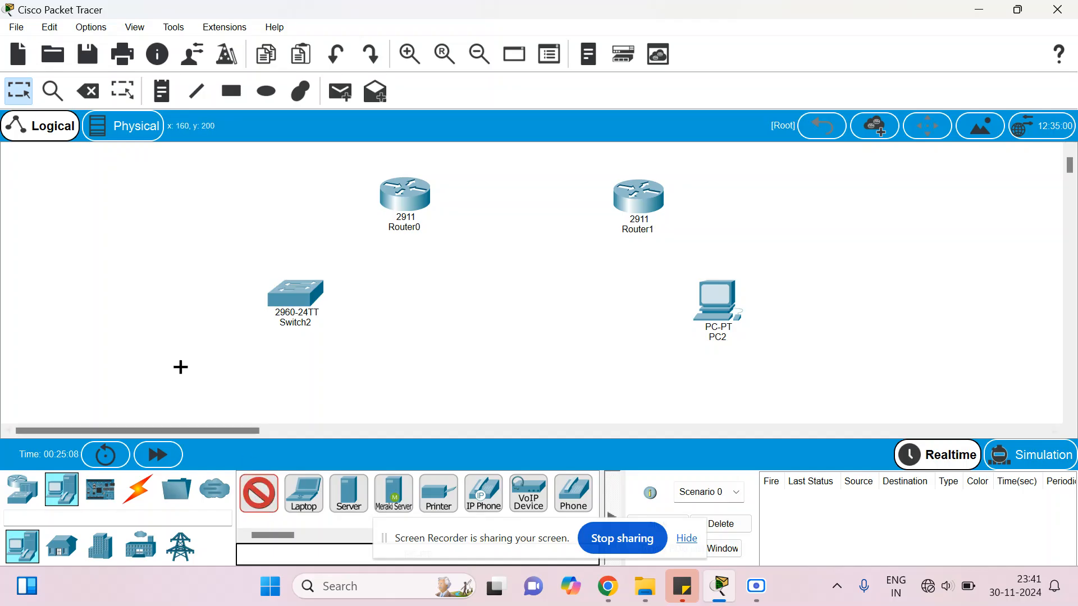
{"action": "left_click", "coordinate": [180, 368]}
{"action": "left_click", "coordinate": [300, 497]}
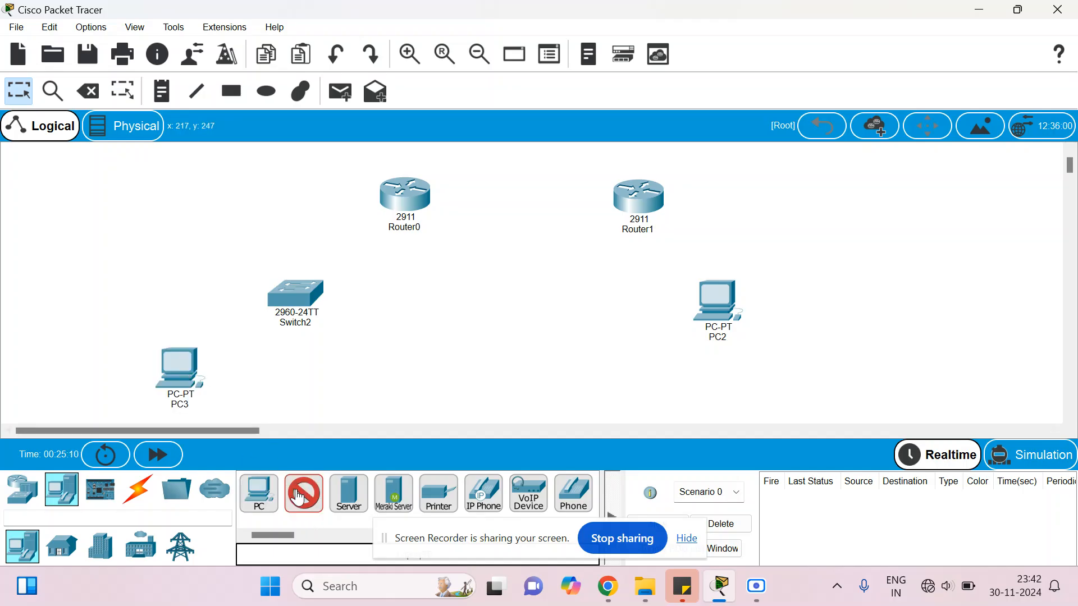
{"action": "left_click", "coordinate": [364, 356]}
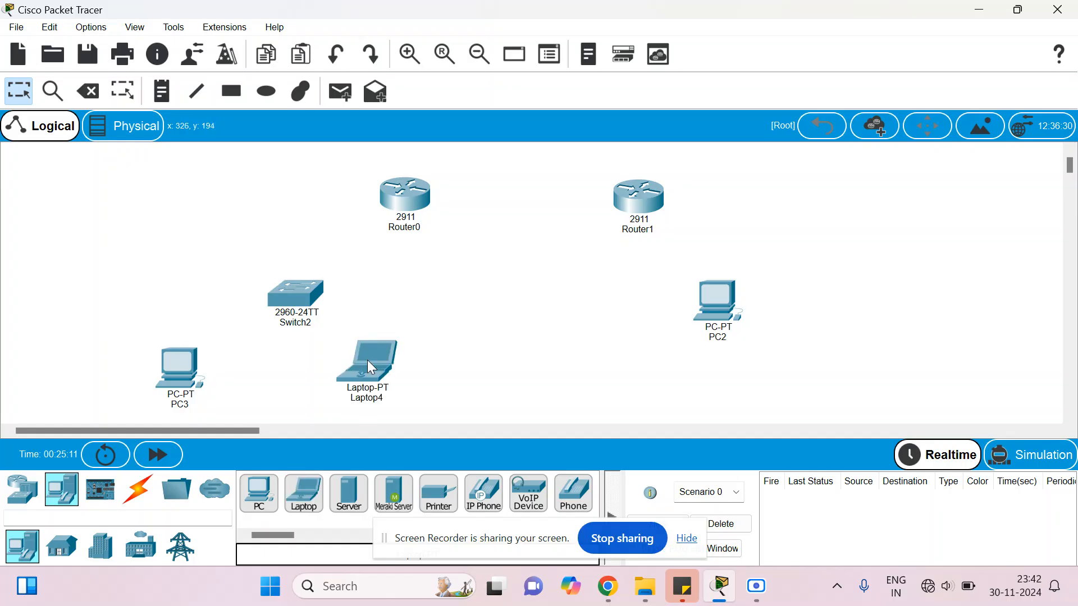
Cable Router0 to Router1 and to the 2960 switch, using the automatically chosen connection type.
{"action": "left_click", "coordinate": [138, 488]}
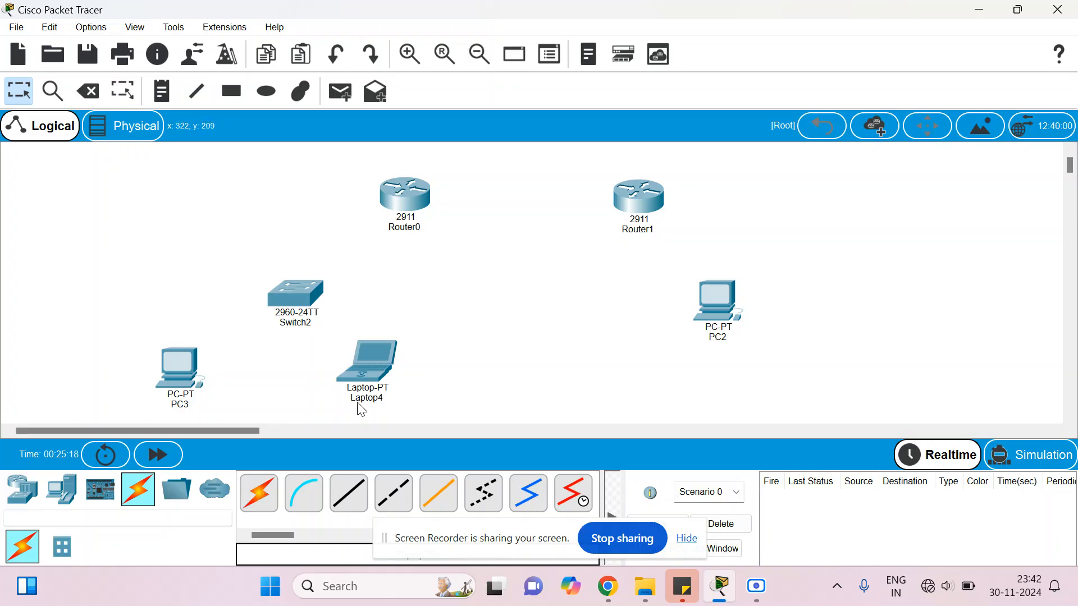
{"action": "left_click", "coordinate": [259, 493]}
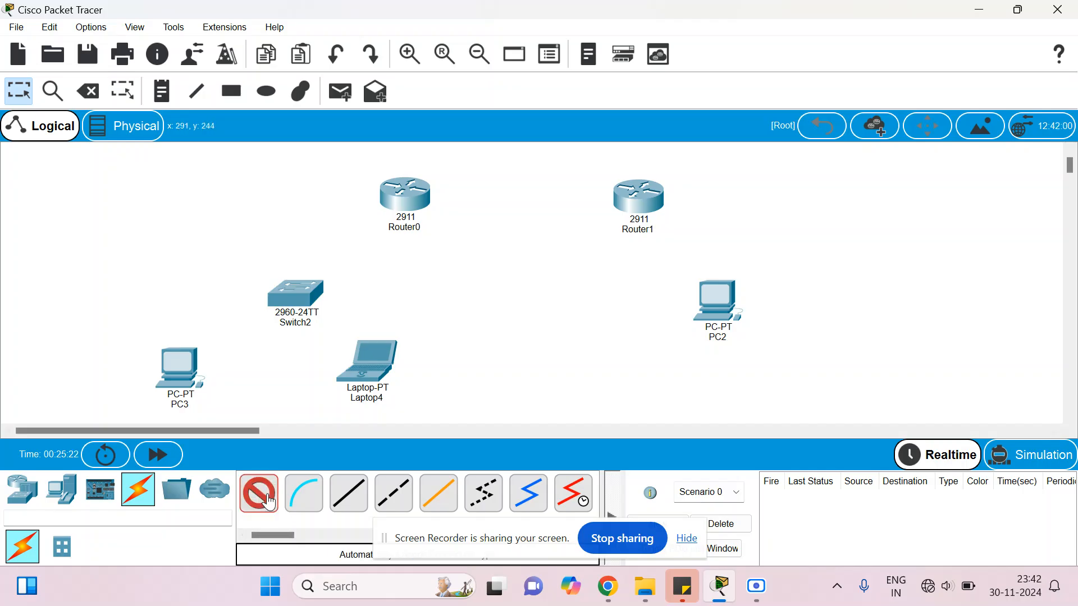
{"action": "left_click", "coordinate": [400, 187]}
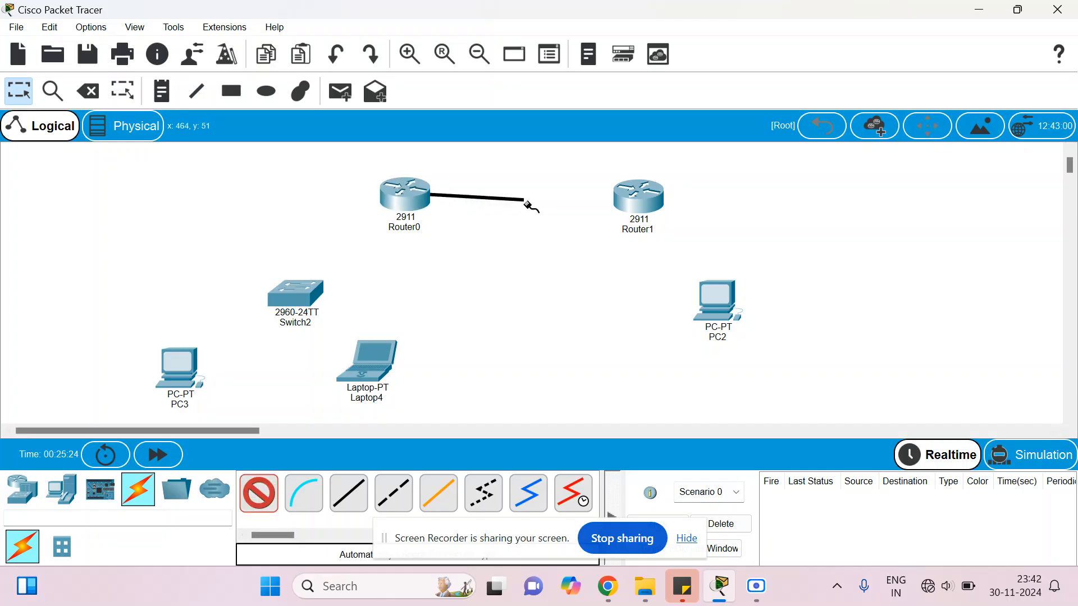
{"action": "left_click", "coordinate": [652, 200]}
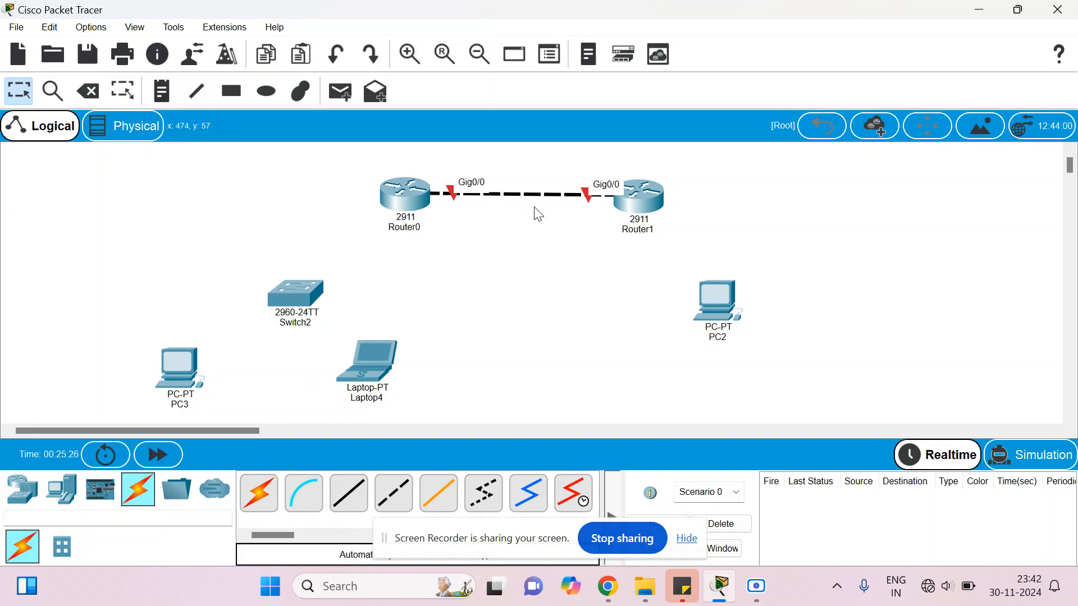
{"action": "left_click", "coordinate": [258, 493]}
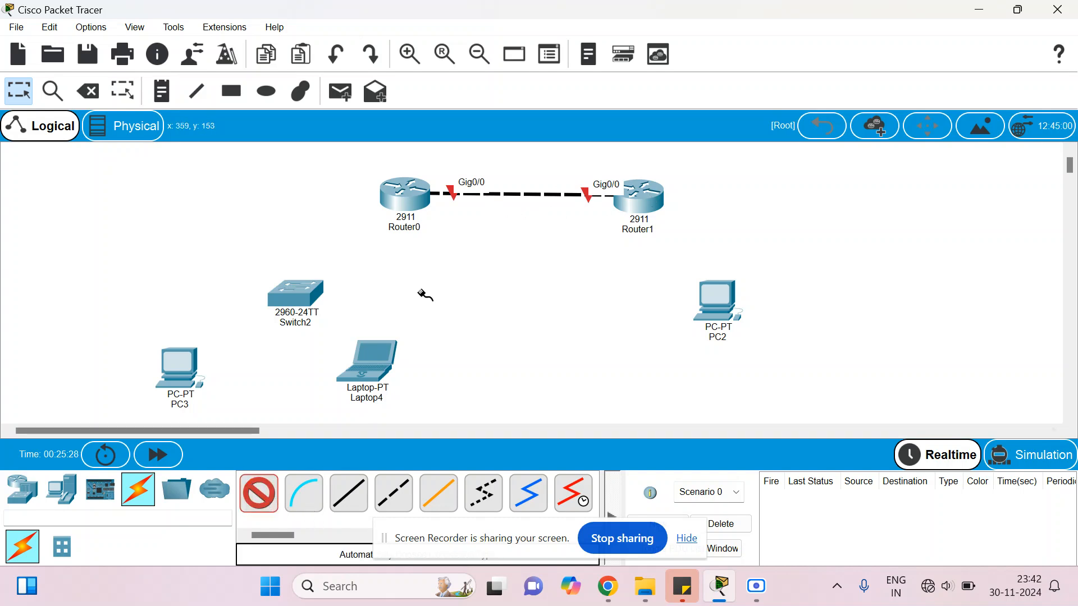
{"action": "left_click", "coordinate": [413, 205]}
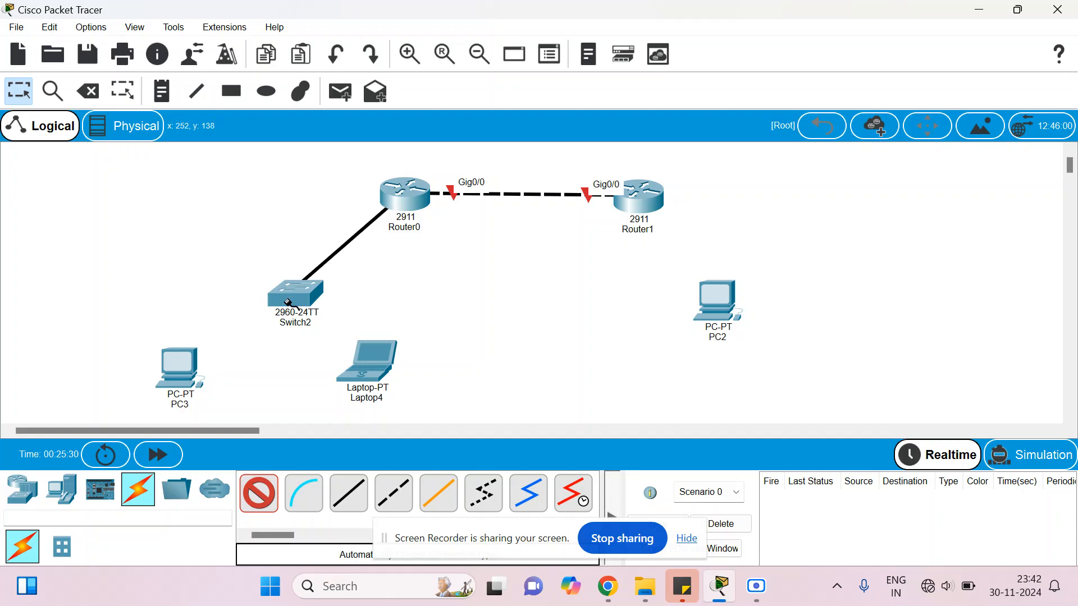
{"action": "left_click", "coordinate": [285, 298]}
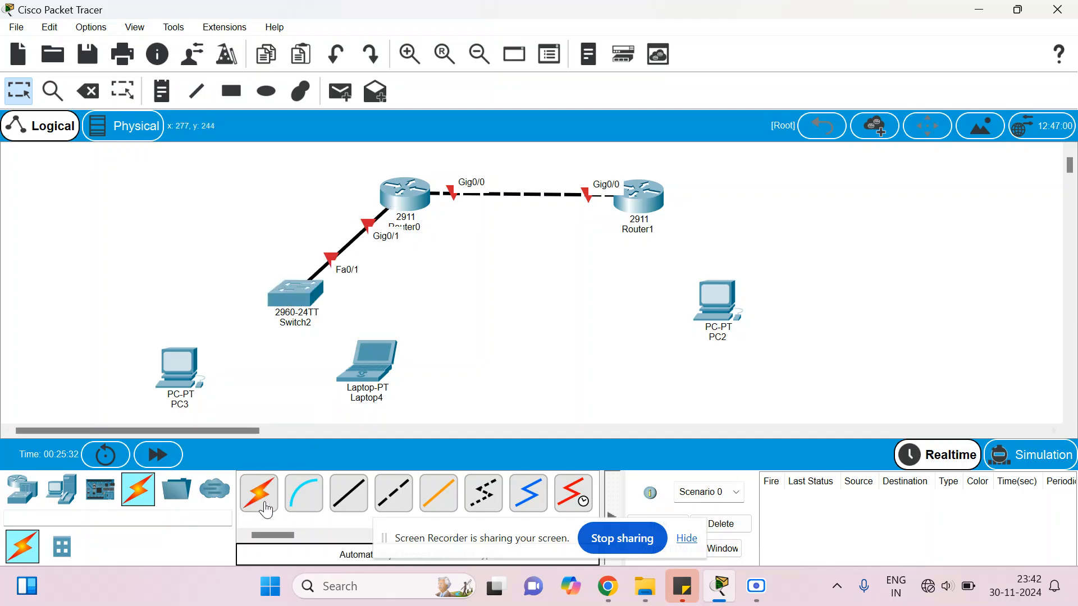
Connect the 2960 switch to PC3 and Laptop4 with automatically chosen cables.
{"action": "left_click", "coordinate": [263, 504]}
{"action": "left_click", "coordinate": [290, 295]}
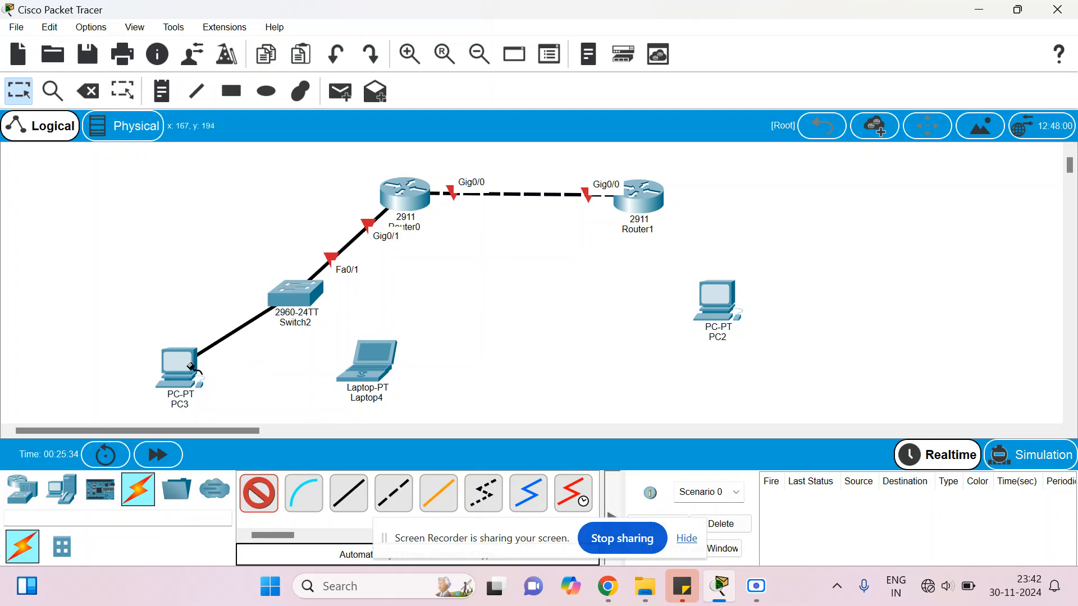
{"action": "left_click", "coordinate": [177, 365]}
{"action": "left_click", "coordinate": [245, 490]}
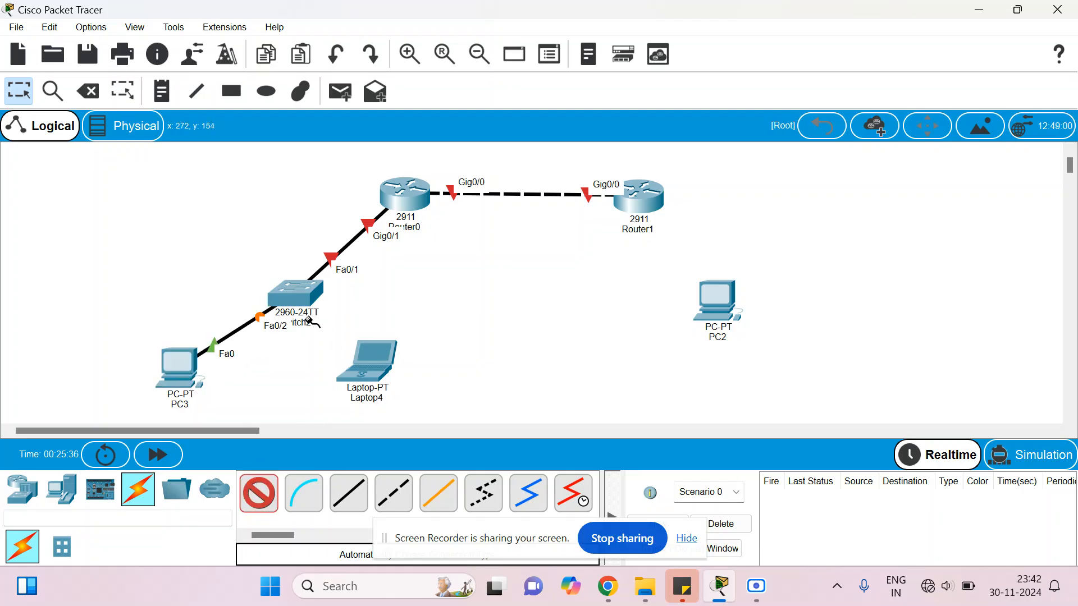
{"action": "left_click", "coordinate": [298, 297]}
{"action": "left_click", "coordinate": [364, 366]}
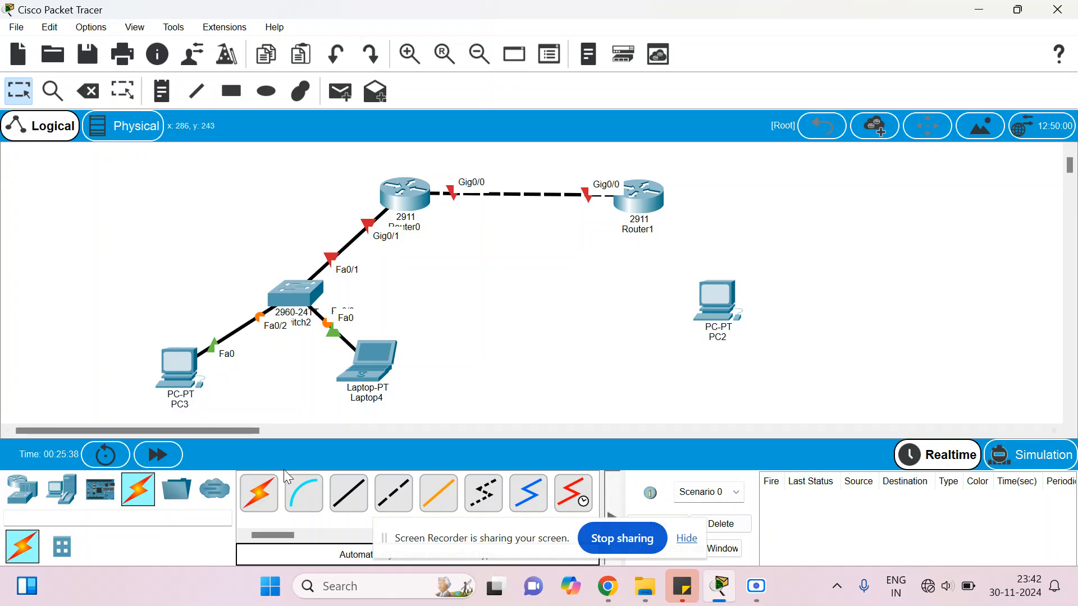
Connect Router1 to PC2 with an automatically chosen cable.
{"action": "left_click", "coordinate": [259, 493]}
{"action": "left_click", "coordinate": [644, 212]}
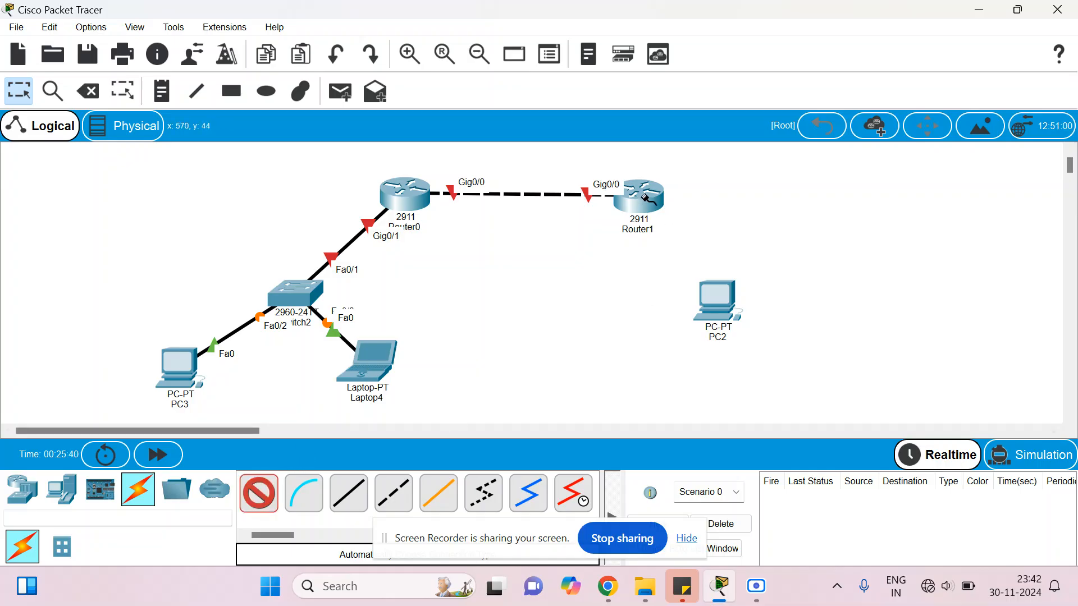
{"action": "left_click", "coordinate": [722, 303]}
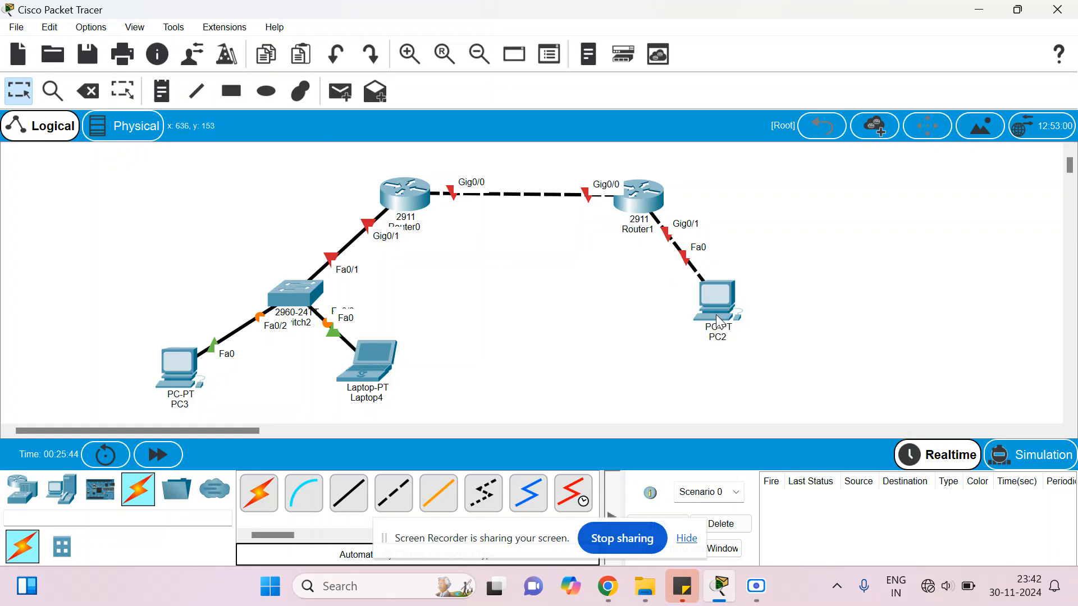
{"action": "mouse_move", "coordinate": [722, 321]}
Label the switch's LAN "Network 1", the link between the routers "Network 2" and PC2's side "Network 3" with text notes.
{"action": "left_click", "coordinate": [162, 91]}
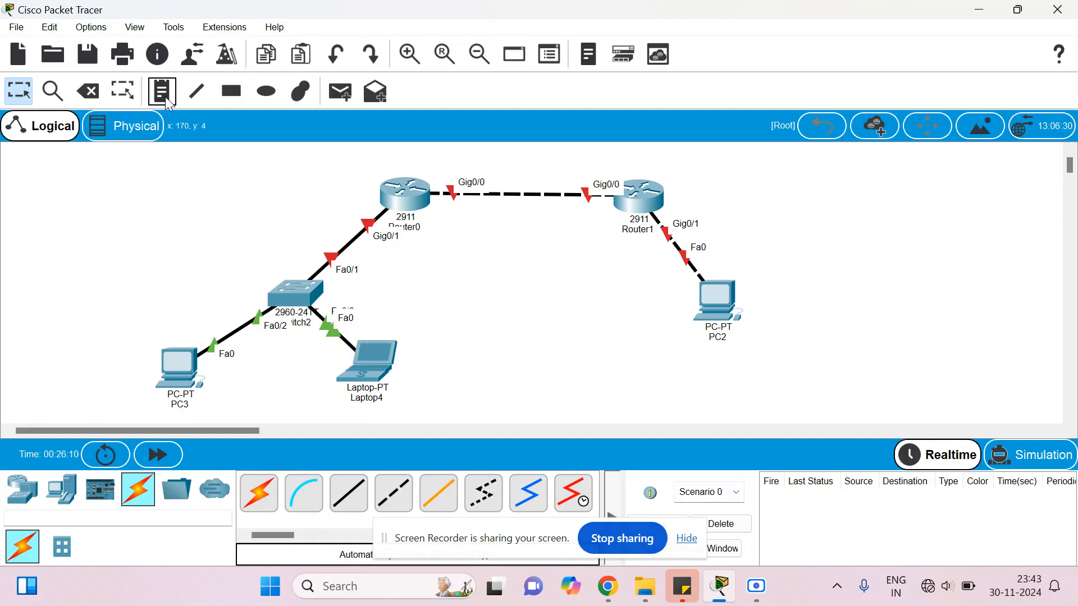
{"action": "left_click", "coordinate": [163, 228]}
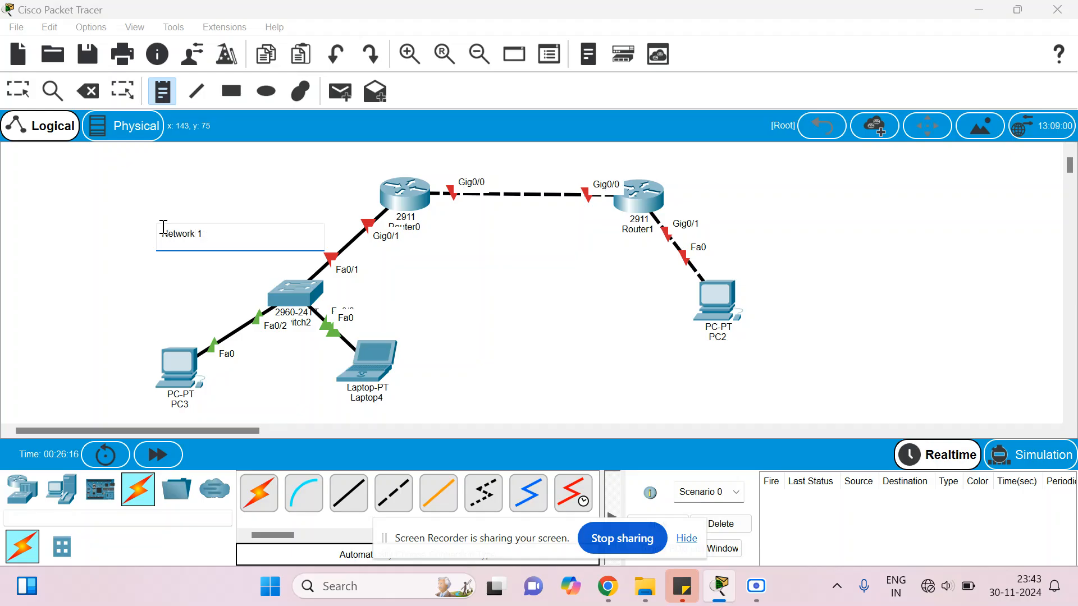
{"action": "left_click", "coordinate": [470, 158]}
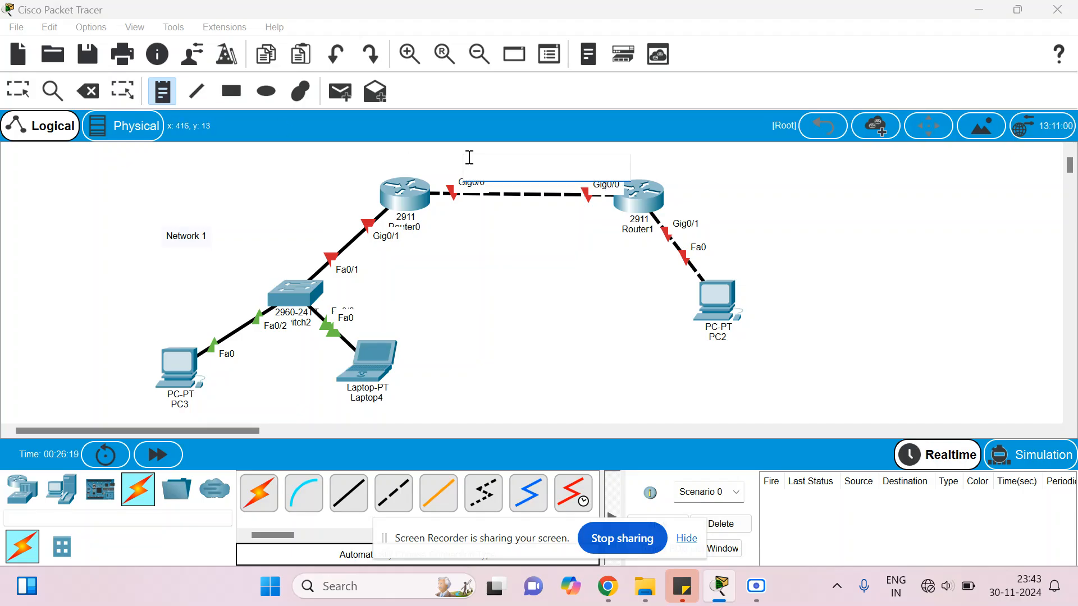
{"action": "type", "text": "Network 2"}
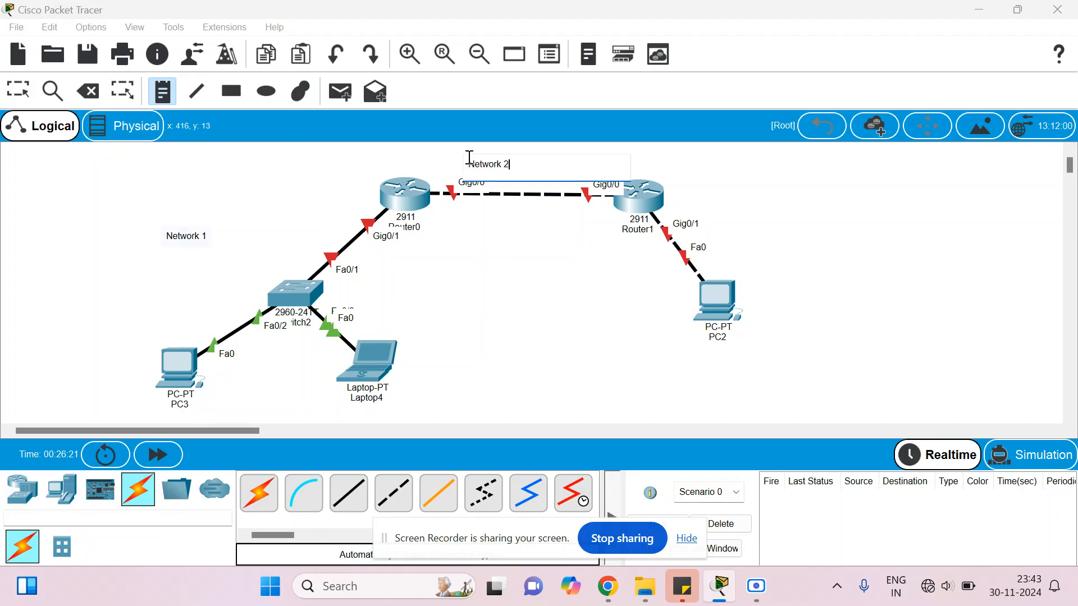
{"action": "left_click", "coordinate": [761, 235]}
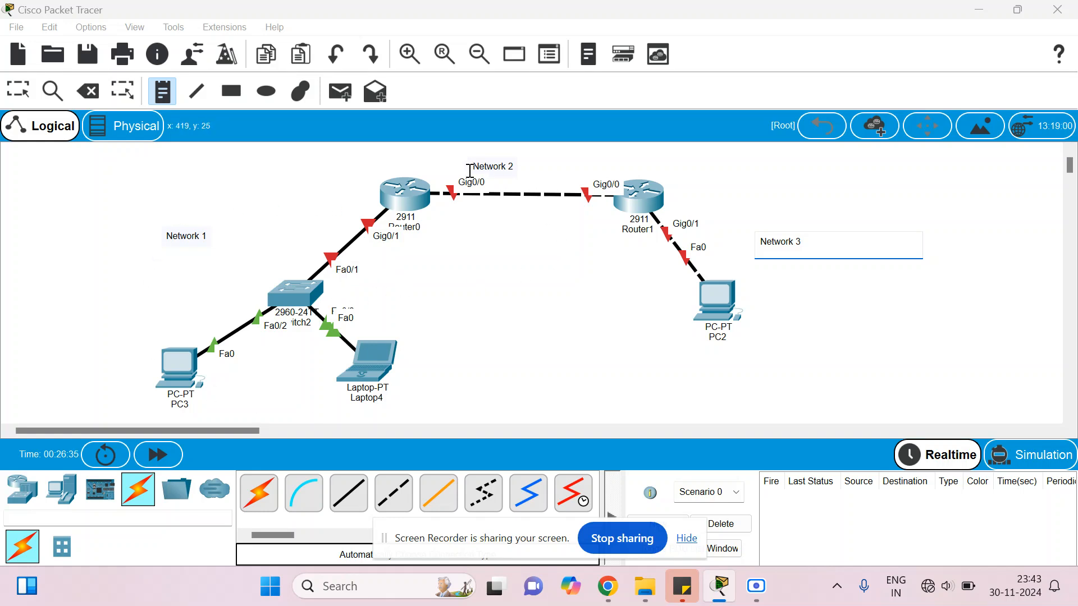
{"action": "left_click", "coordinate": [513, 302]}
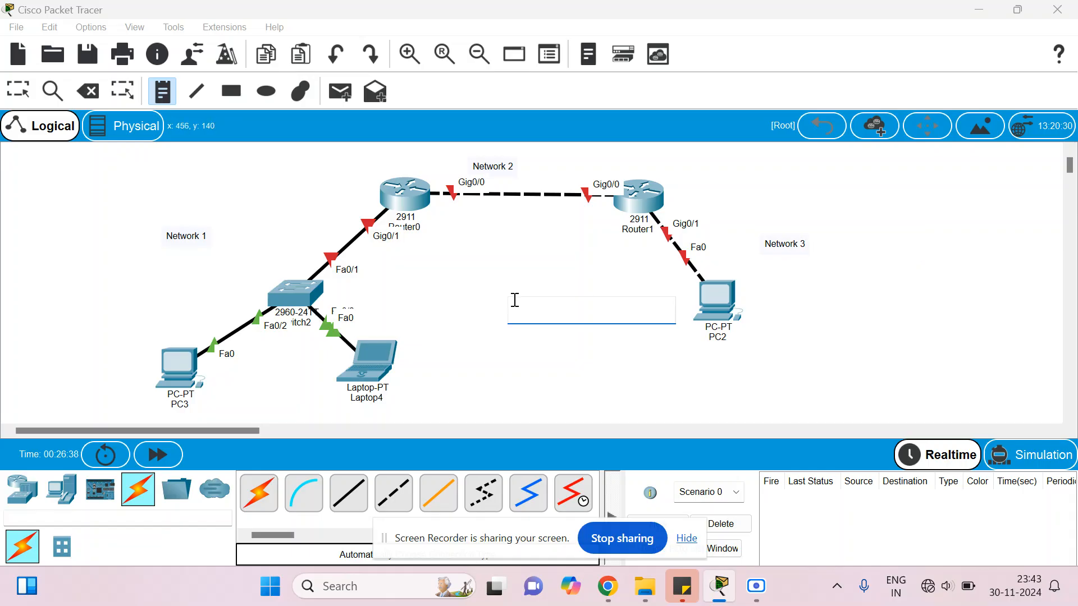
{"action": "left_click", "coordinate": [25, 96]}
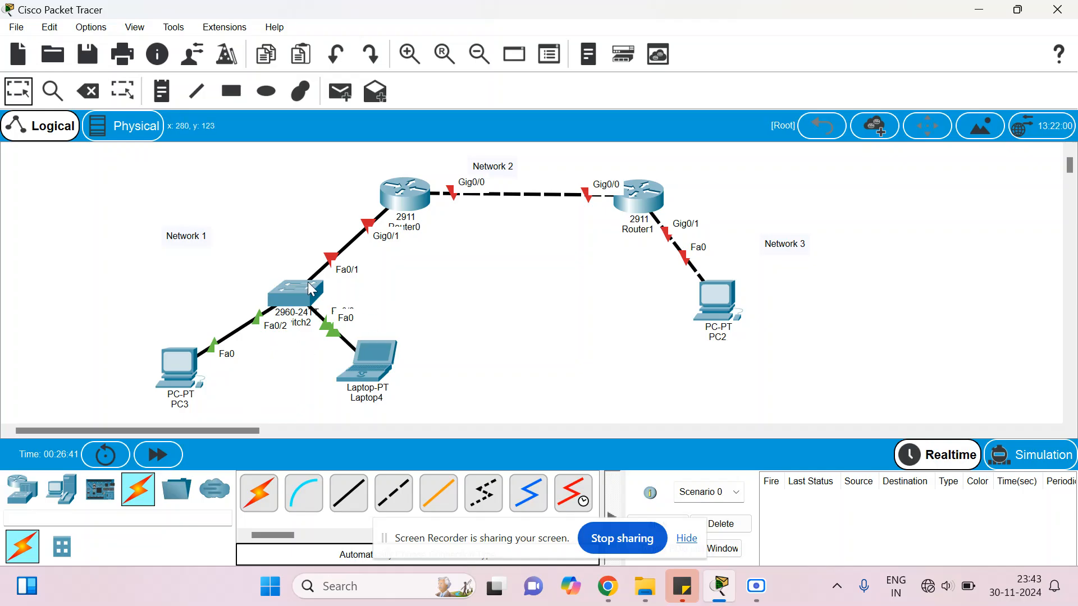
Assign PC3 the static IP address 10.0.0.1 with subnet mask 255.0.0.0.
{"action": "left_click", "coordinate": [185, 373]}
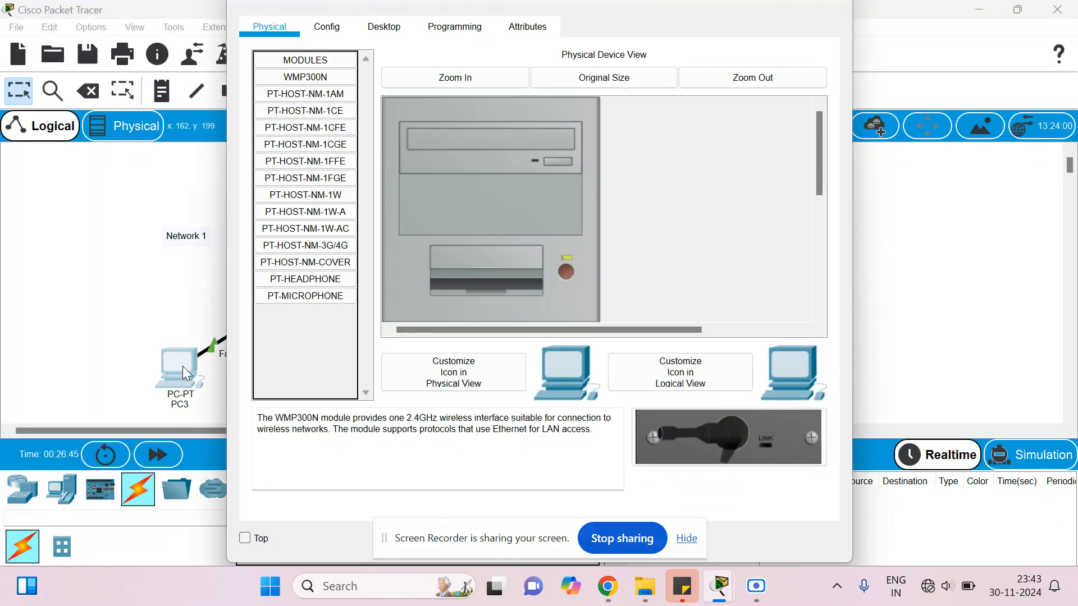
{"action": "left_click", "coordinate": [402, 31]}
{"action": "left_click", "coordinate": [324, 145]}
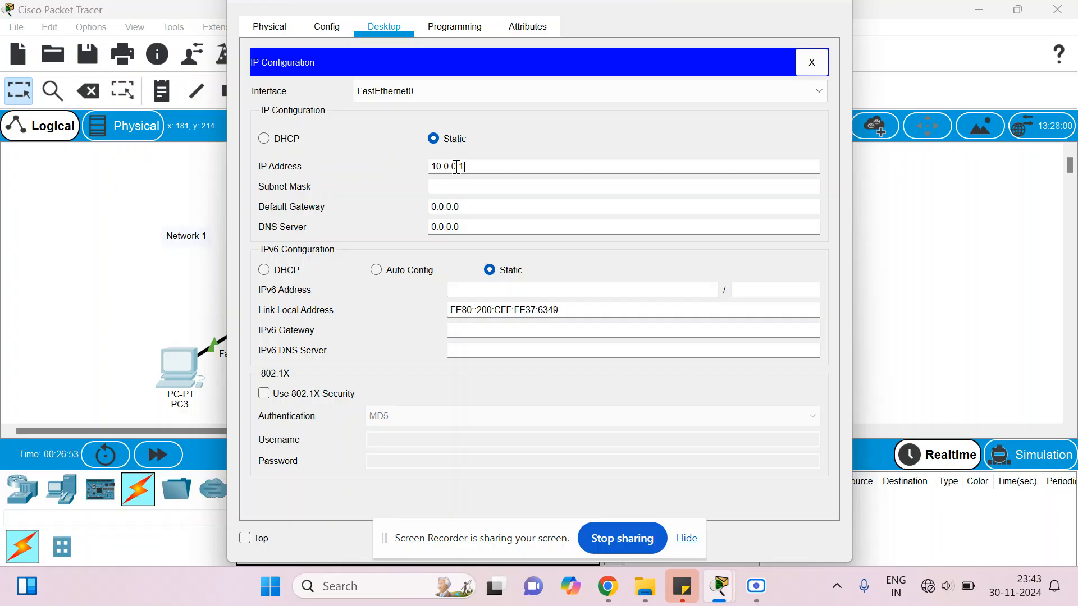
{"action": "key", "text": "Tab"}
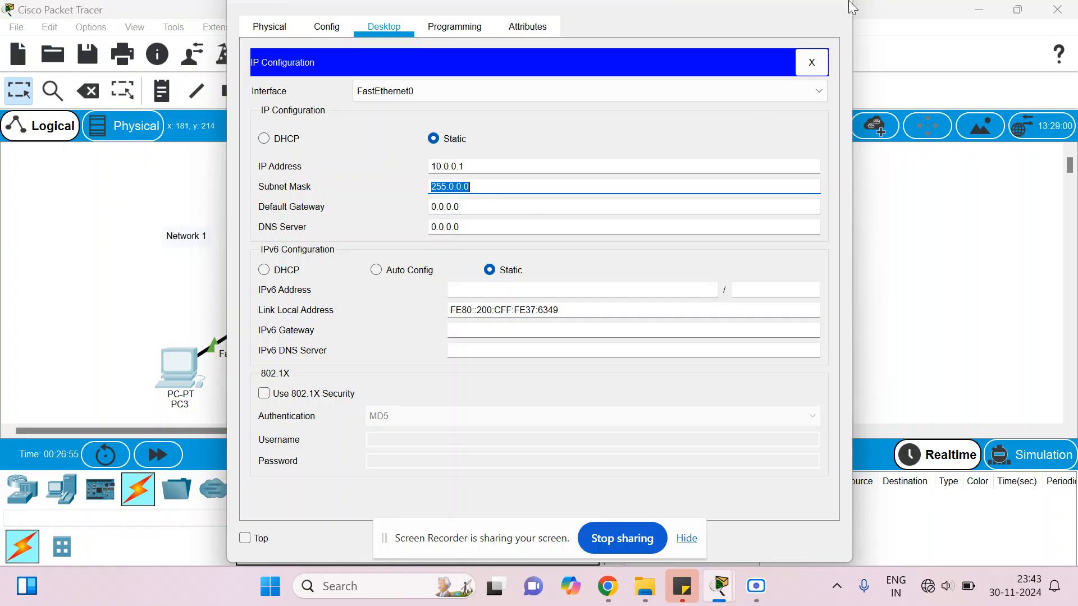
Assign Laptop4 the static IP address 10.0.0.2 with subnet mask 255.0.0.0.
{"action": "left_click", "coordinate": [845, 8]}
{"action": "left_click", "coordinate": [370, 364]}
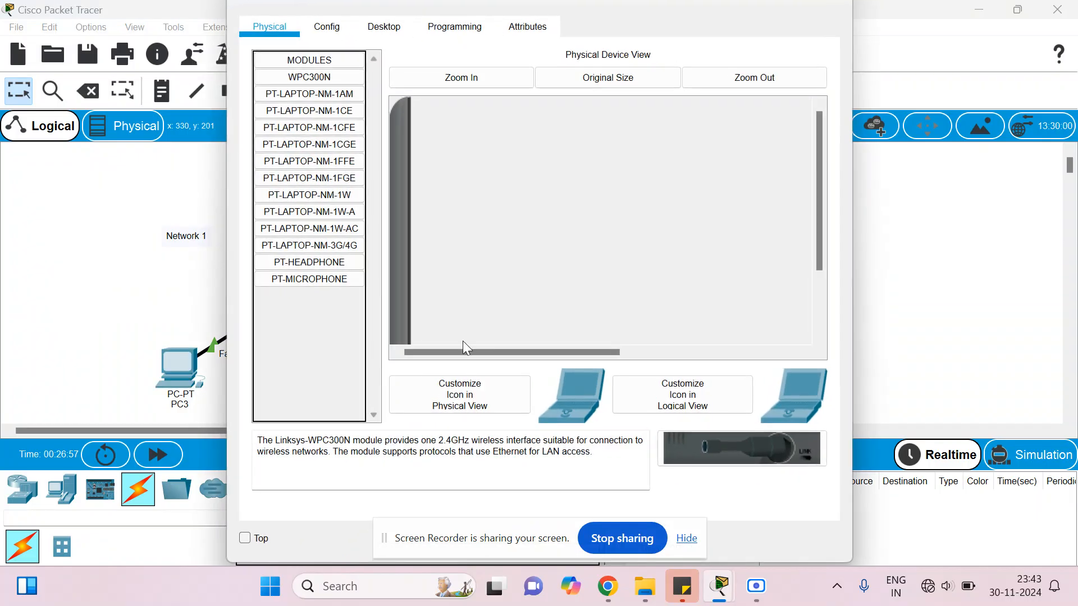
{"action": "left_click", "coordinate": [373, 31]}
{"action": "left_click", "coordinate": [339, 115]}
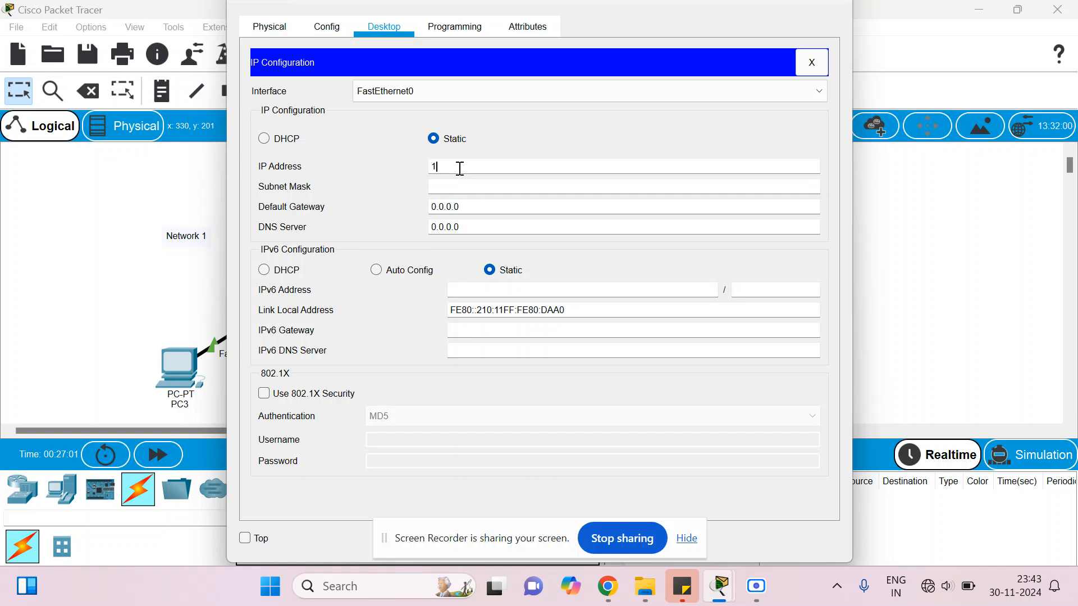
{"action": "left_click", "coordinate": [460, 169]}
{"action": "type", "text": "10.0.0.2"}
{"action": "key", "text": "Tab"}
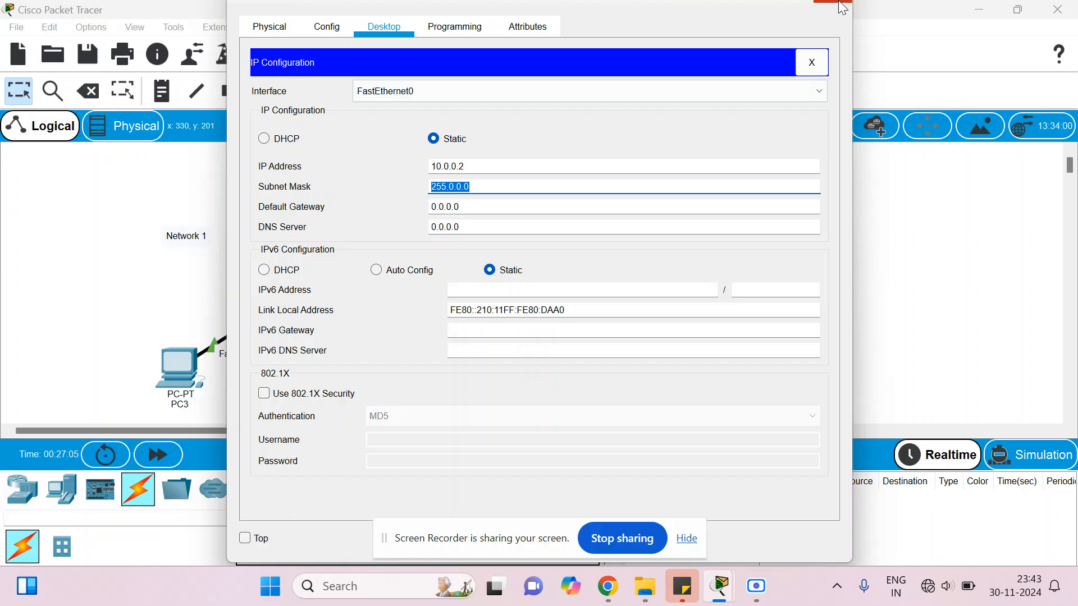
{"action": "left_click", "coordinate": [843, 8]}
Add a text note beside PC3 reading "IP Address: 10.0.0.1" and "Subnet Mask: 255.0.0.0" on two lines.
{"action": "left_click", "coordinate": [162, 91]}
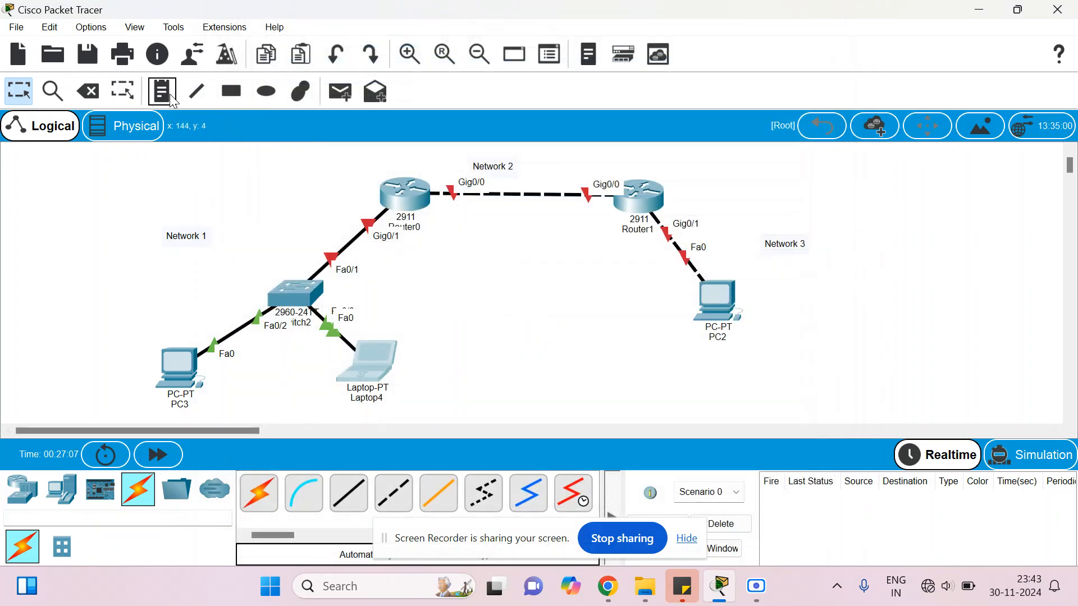
{"action": "left_click", "coordinate": [55, 358]}
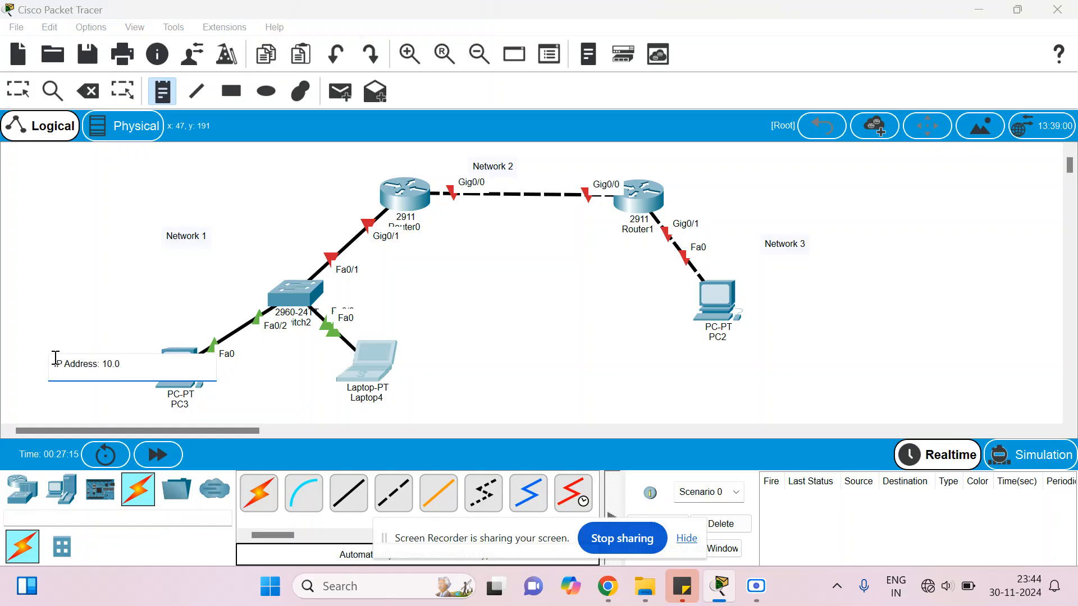
{"action": "type", "text": "IP Address: 10.0.0.1"}
{"action": "key", "text": "Return"}
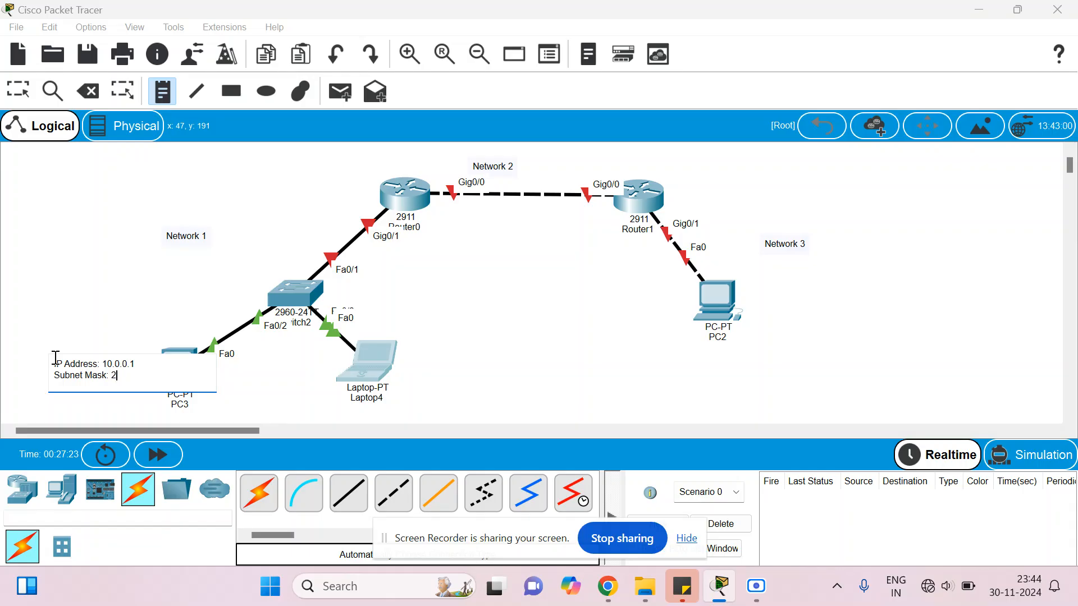
{"action": "type", "text": ".0.0.0"}
Copy the PC3 address note beside Laptop4 and change its IP address to 10.0.0.2.
{"action": "left_click_drag", "start_coordinate": [169, 378], "coordinate": [54, 359]}
{"action": "key", "text": "ctrl+c"}
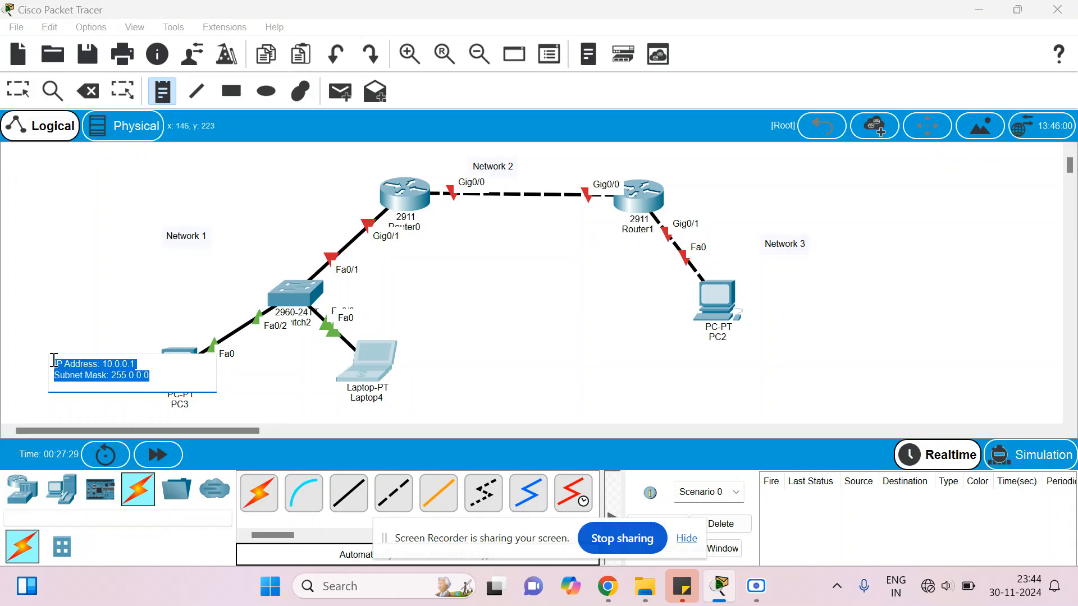
{"action": "left_click", "coordinate": [404, 357]}
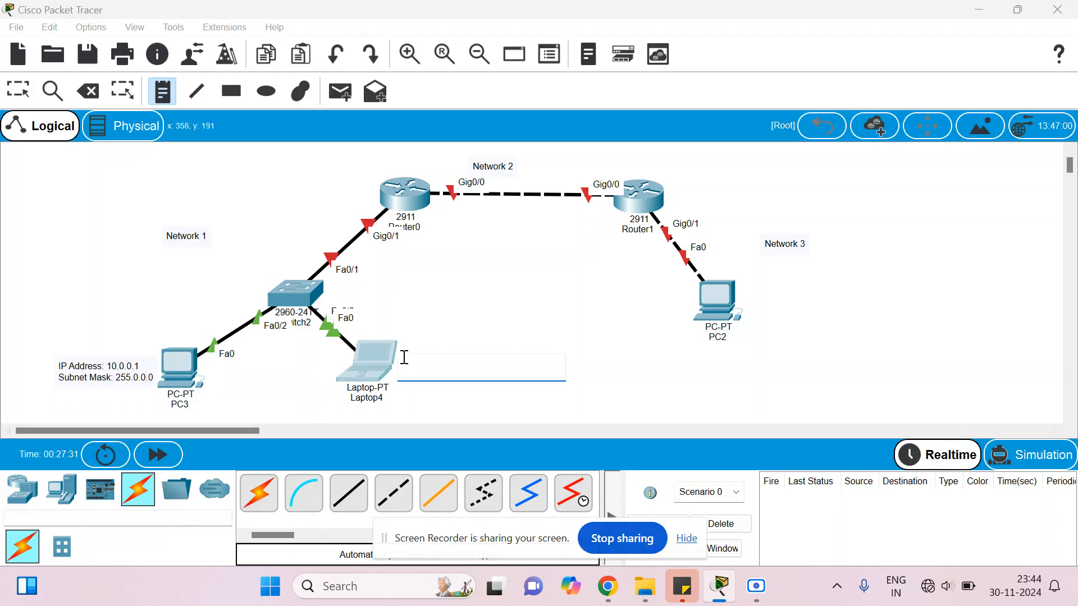
{"action": "key", "text": "ctrl+v"}
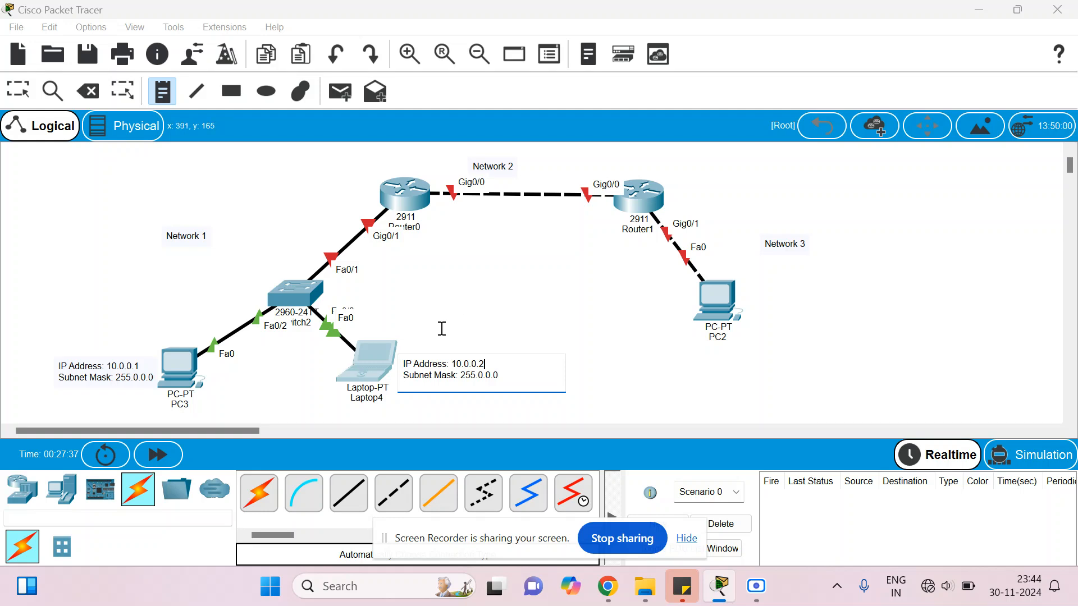
{"action": "left_click", "coordinate": [18, 90]}
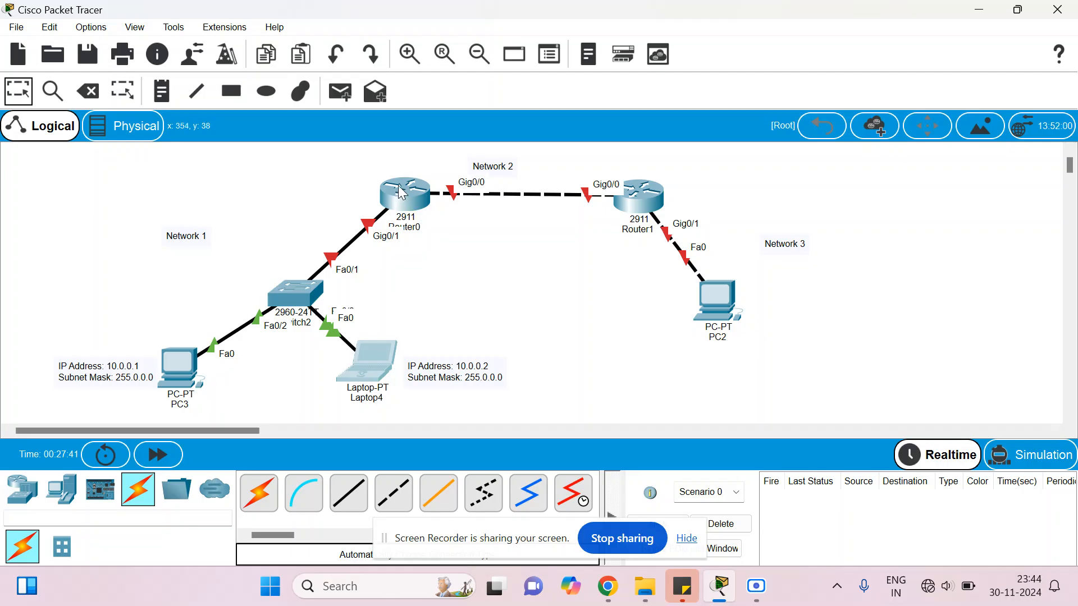
Open Router0's command line and answer no to the initial configuration dialog to reach the Router prompt.
{"action": "mouse_move", "coordinate": [420, 233]}
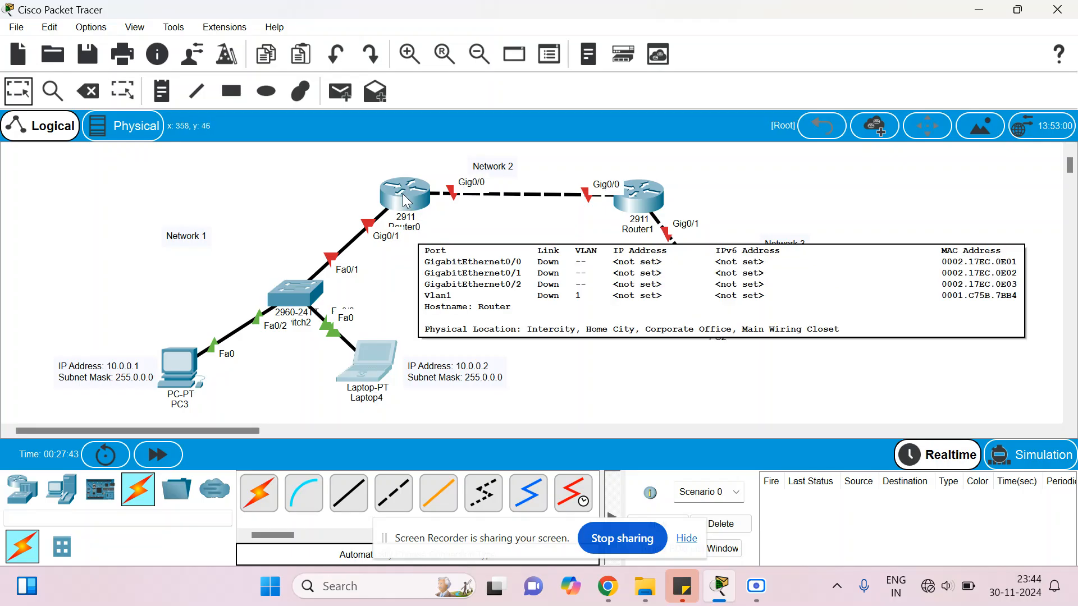
{"action": "left_click", "coordinate": [405, 199]}
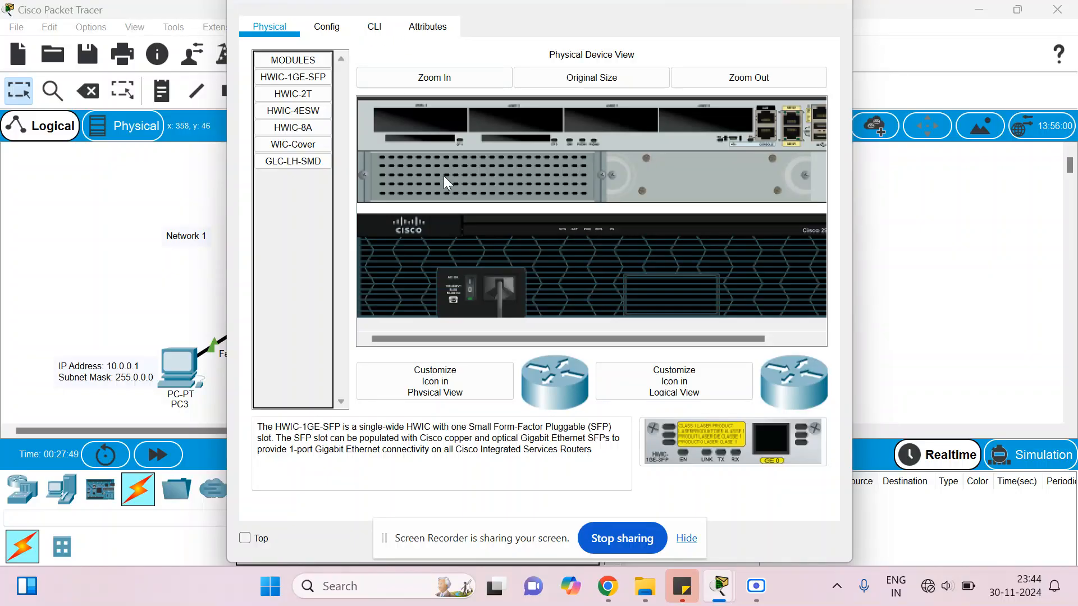
{"action": "left_click", "coordinate": [375, 28]}
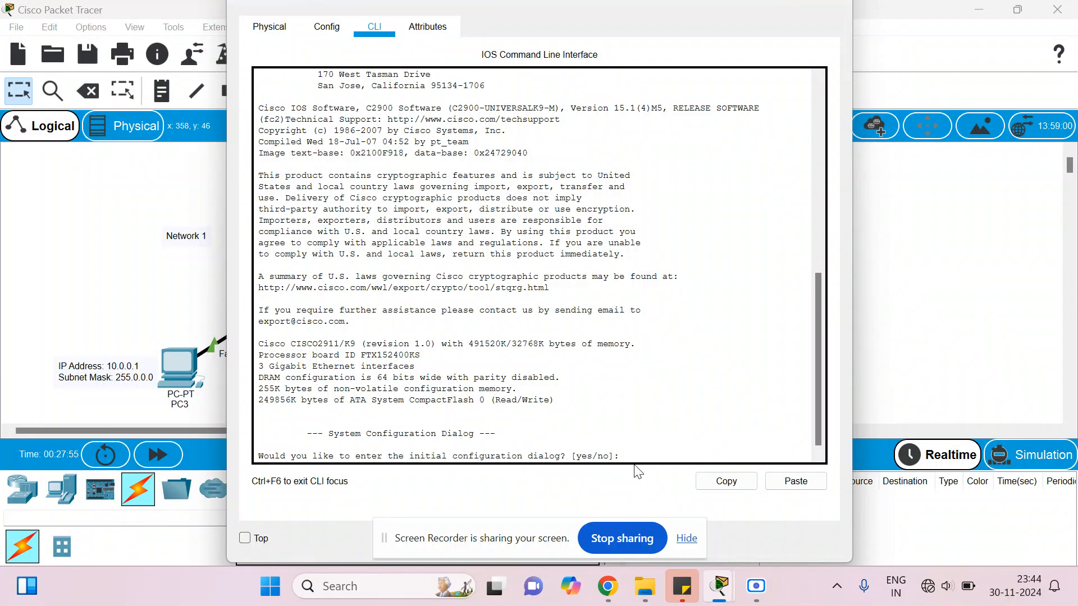
{"action": "type", "text": "no"}
{"action": "key", "text": "Return"}
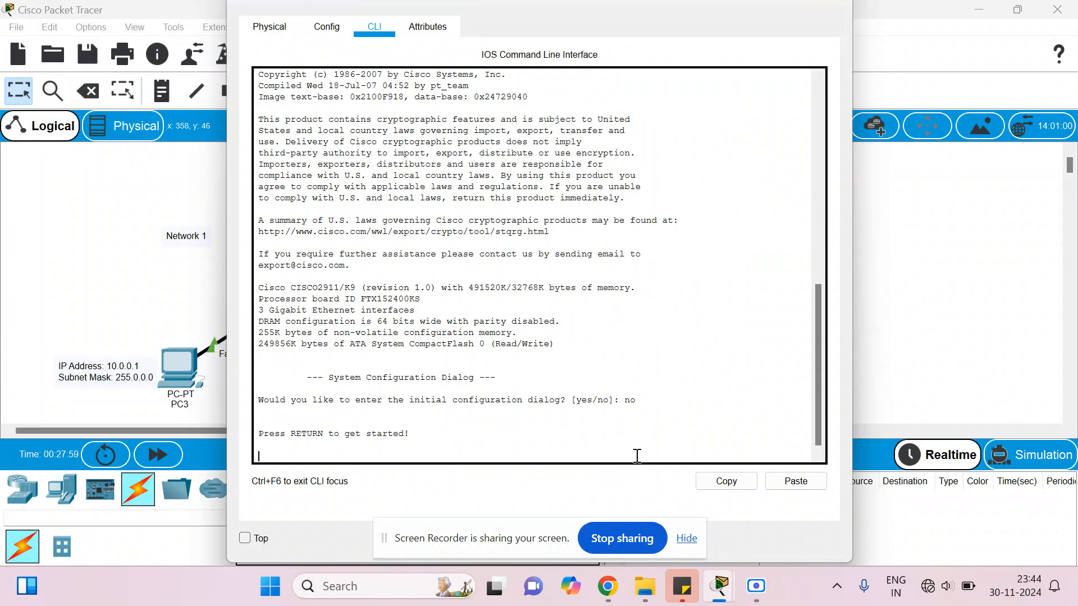
{"action": "key", "text": "Return"}
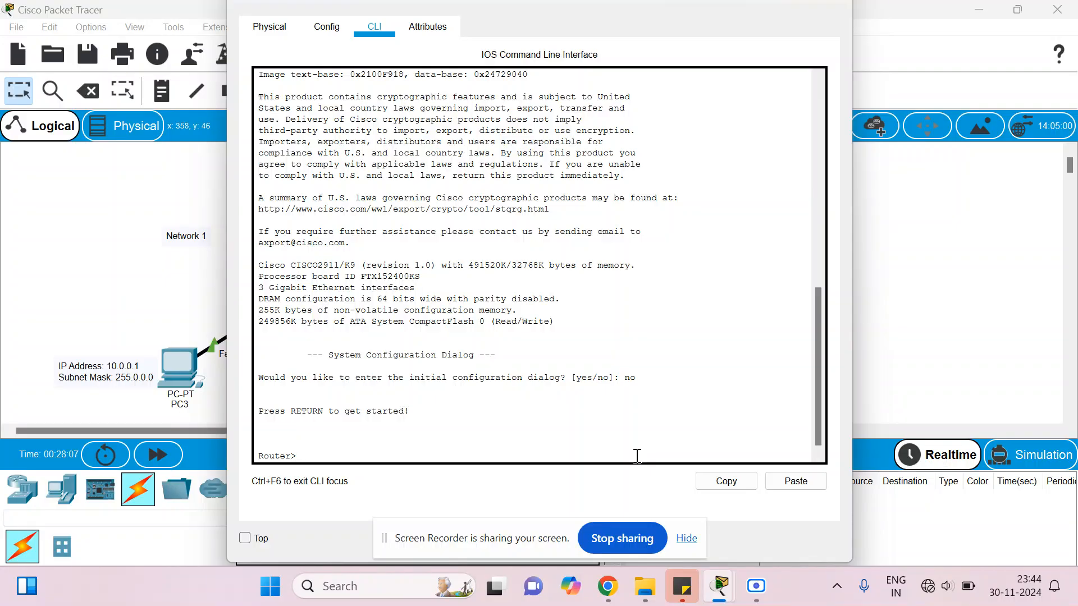
Enter privileged mode with enable and global configuration mode with configure terminal on Router0.
{"action": "type", "text": "enable"}
{"action": "key", "text": "Return"}
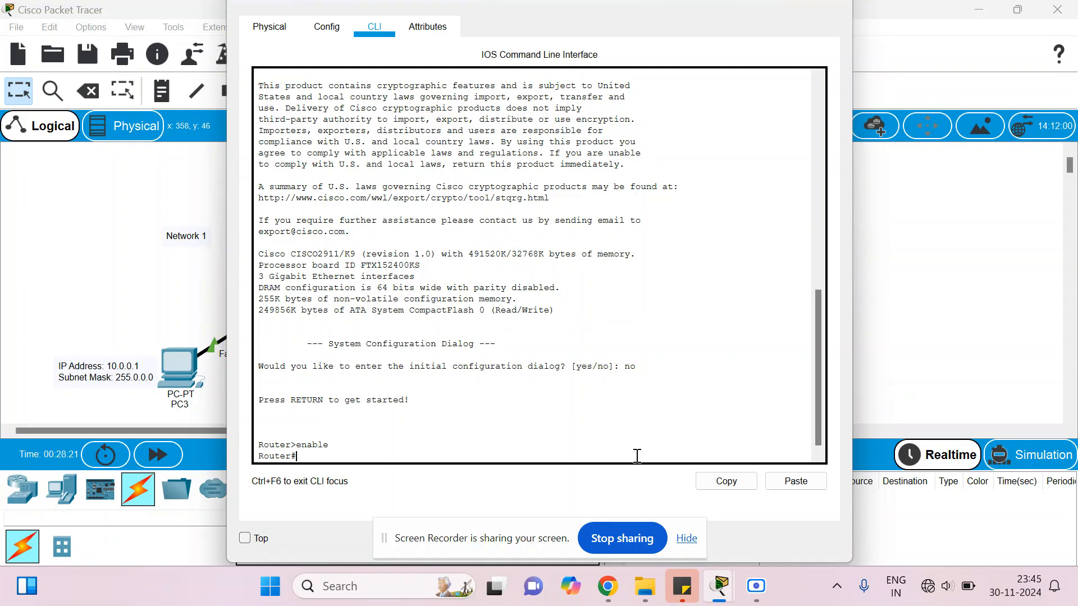
{"action": "type", "text": "configure terminal"}
{"action": "key", "text": "Return"}
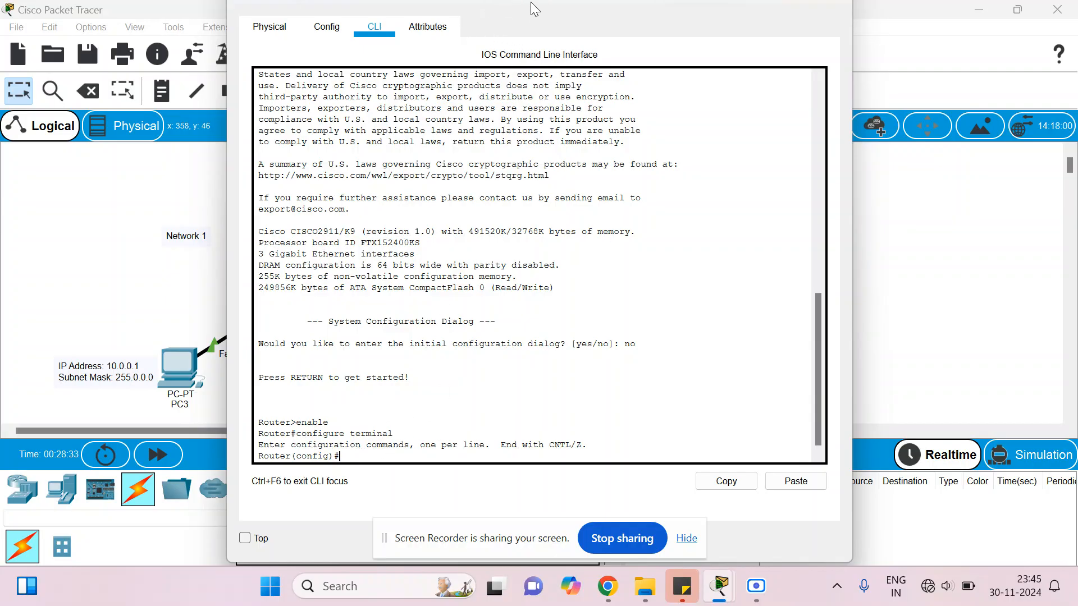
Assign IP address 10.0.0.3 with subnet mask 255.0.0.0 to Router0's interface gig0/1, keeping the topology visible beside the command line.
{"action": "left_click_drag", "start_coordinate": [538, 7], "coordinate": [799, 29]}
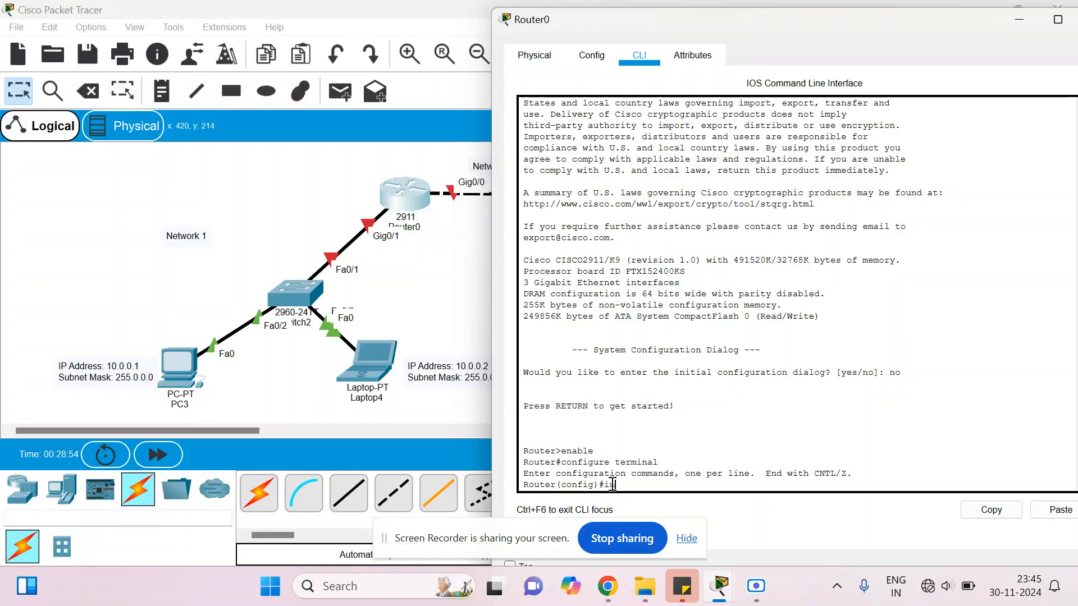
{"action": "type", "text": "nterface gig0/1"}
{"action": "key", "text": "Return"}
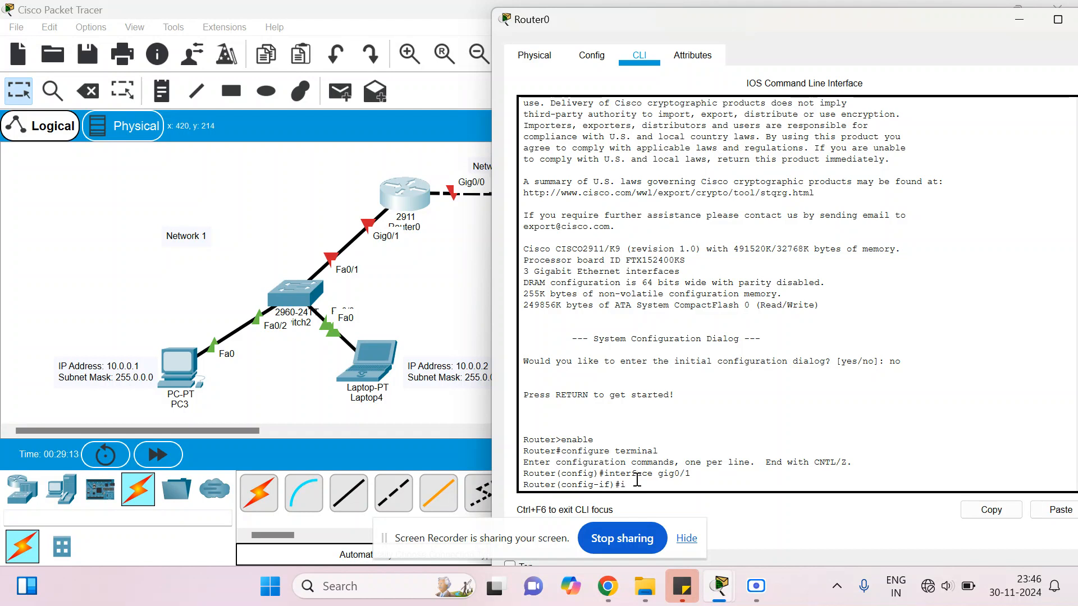
{"action": "type", "text": "p address"}
{"action": "type", "text": "10.0.0."}
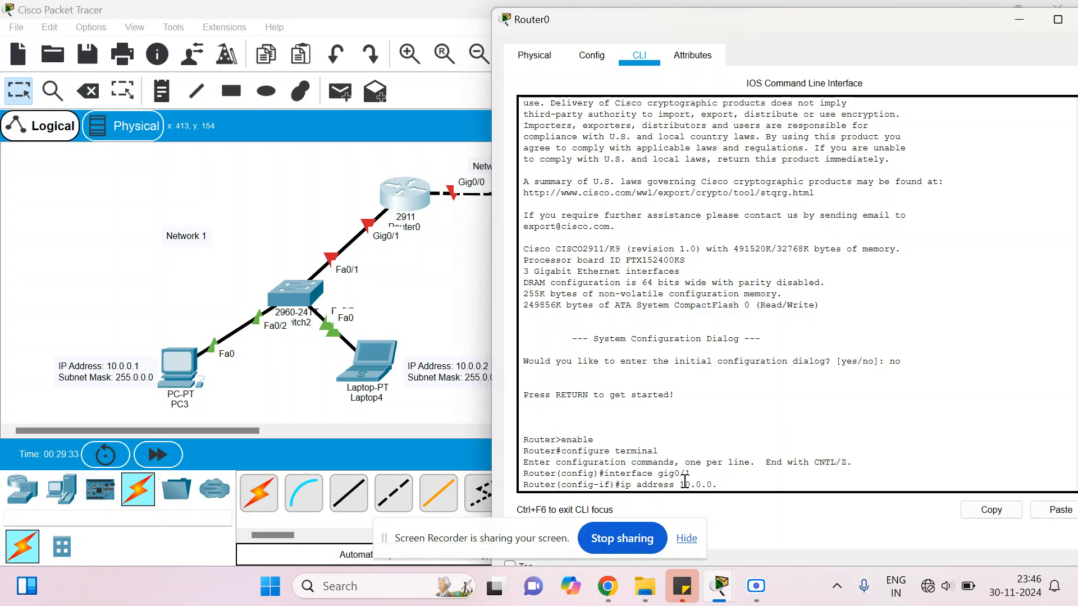
{"action": "type", "text": "3 255.0.0.0"}
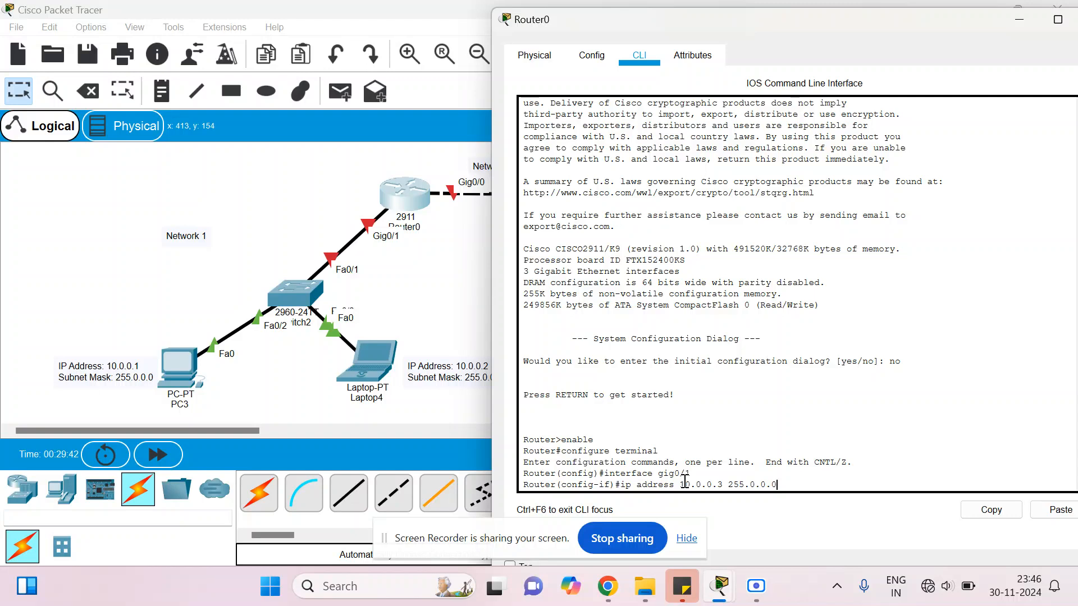
{"action": "key", "text": "Return"}
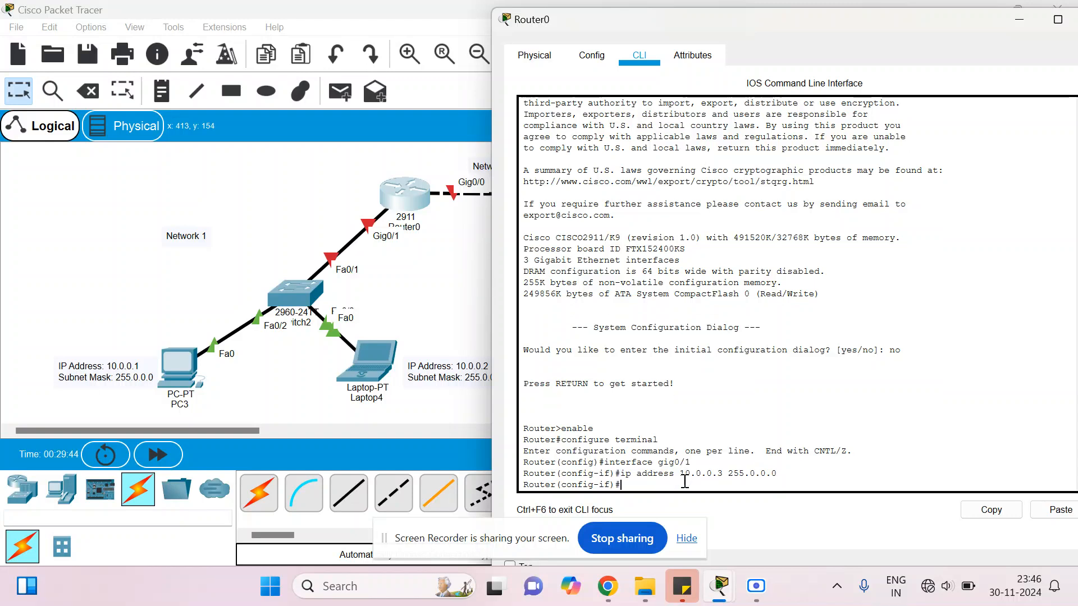
Bring up Router0's interface gig0/1 with the no shutdown command.
{"action": "type", "text": "no shutdown"}
{"action": "key", "text": "Return"}
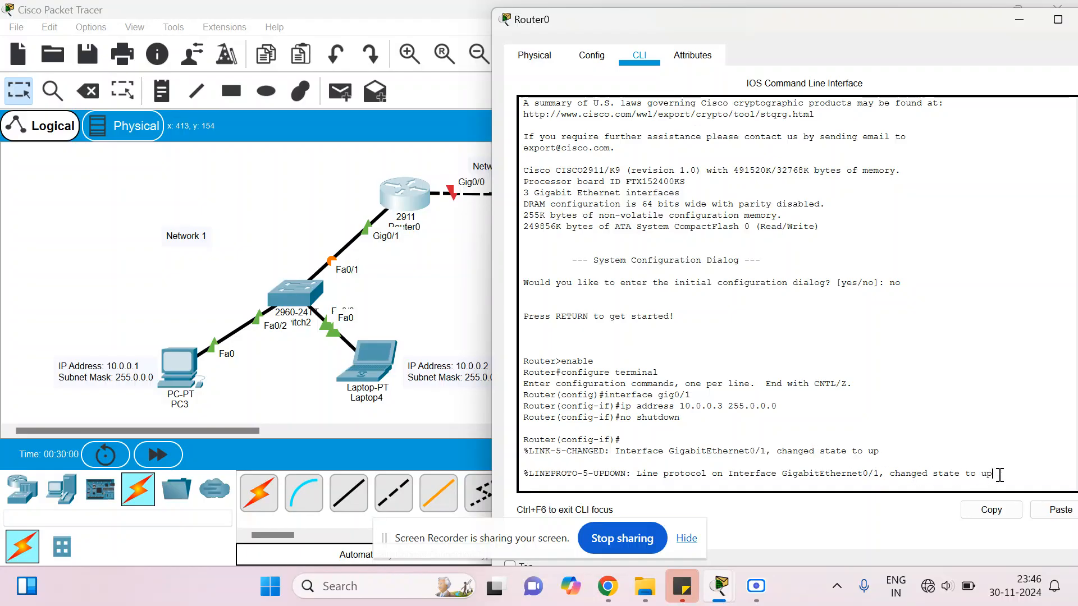
{"action": "key", "text": "Return"}
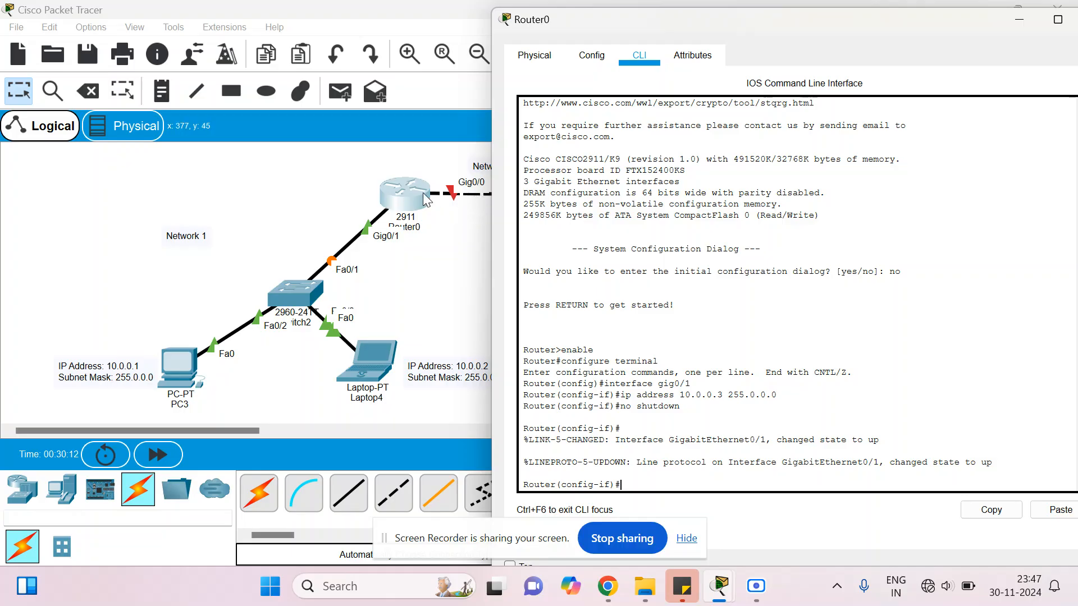
Assign IP address 20.0.0.1 with subnet mask 255.0.0.0 to Router0's interface gig0/0.
{"action": "left_click", "coordinate": [643, 480]}
{"action": "type", "text": "interface gig"}
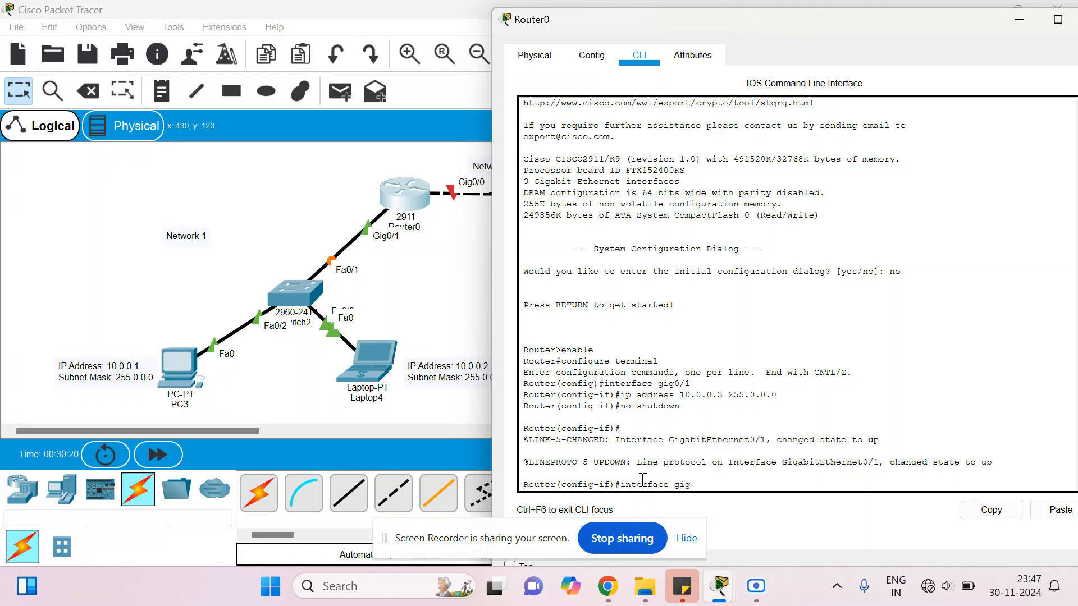
{"action": "type", "text": "0/0"}
{"action": "key", "text": "Return"}
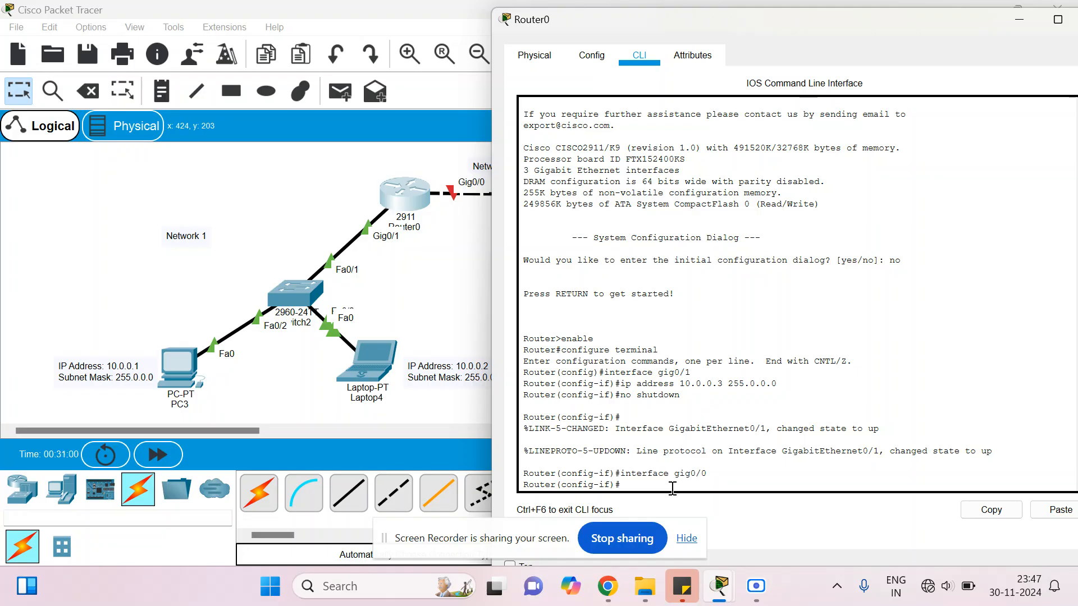
{"action": "type", "text": "ip address 2"}
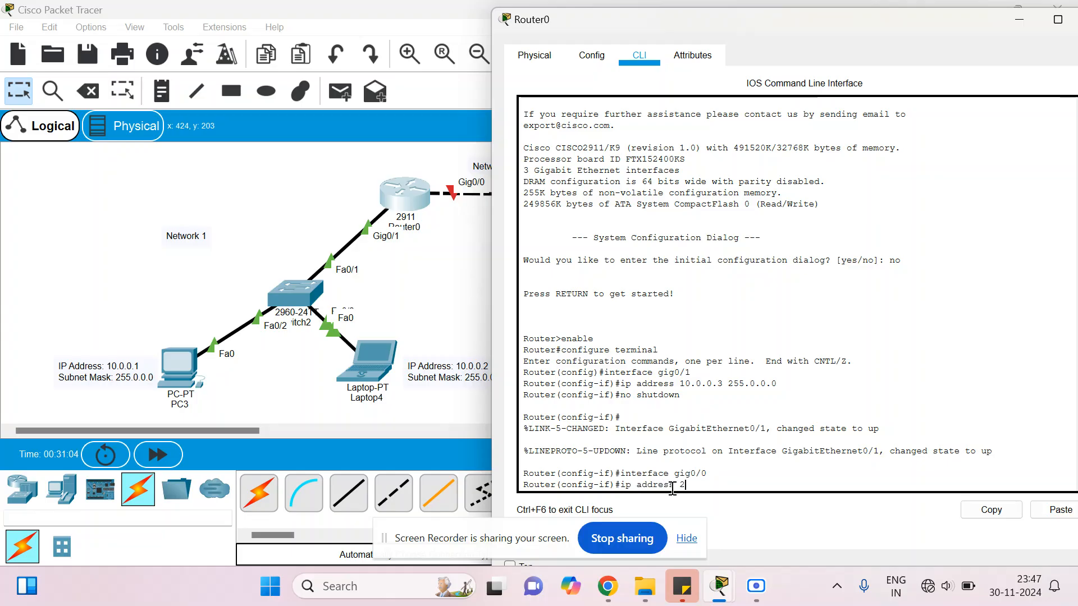
{"action": "type", "text": "0.0.0.1 255.0.0.0"}
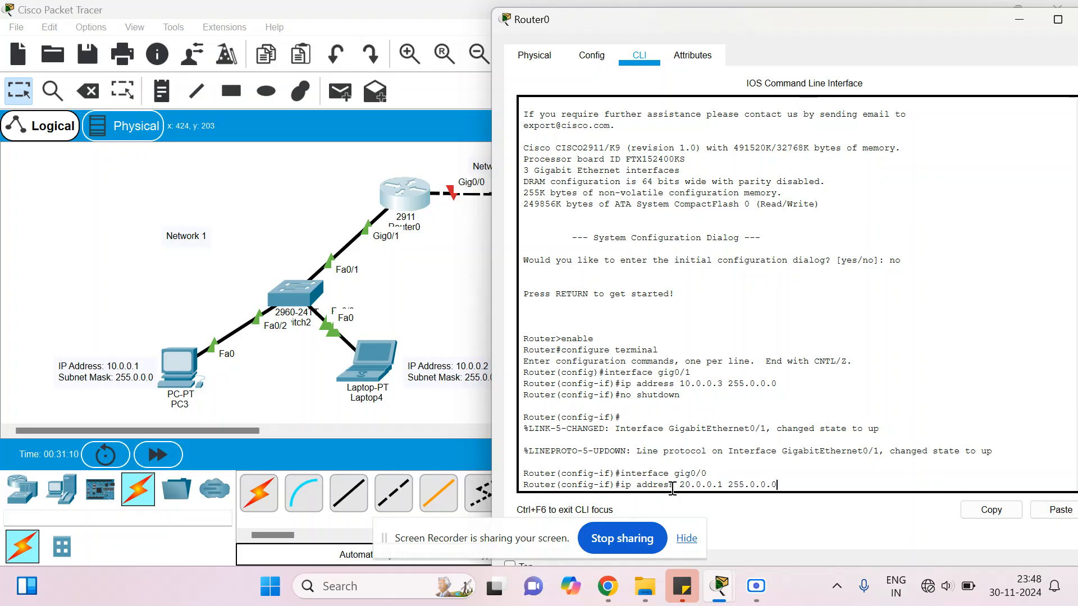
{"action": "key", "text": "Return"}
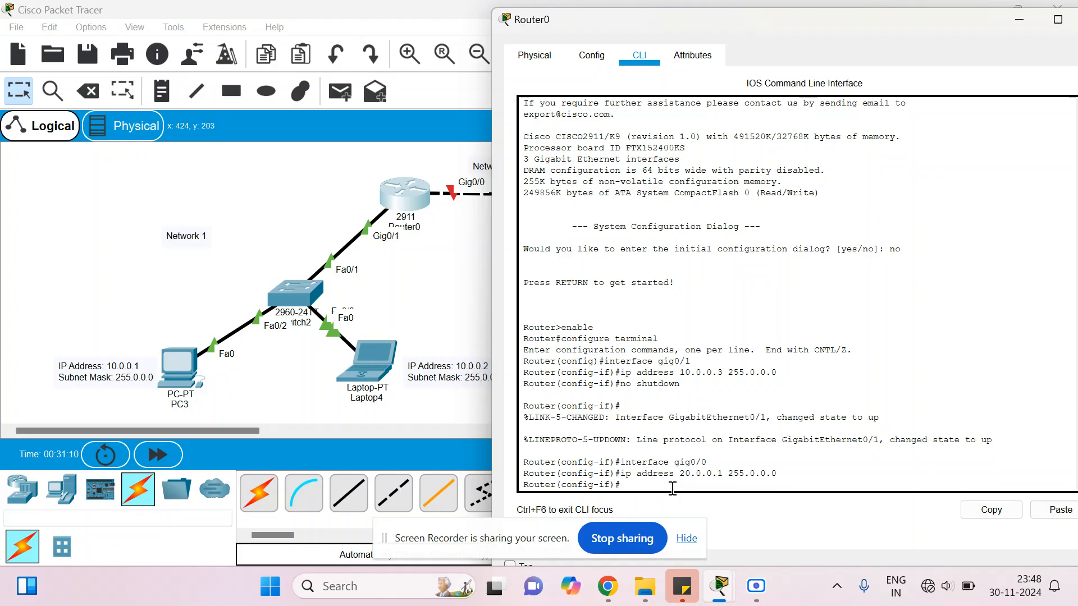
Bring up Router0's interface gig0/0 with no shutdown and close the router's window.
{"action": "type", "text": "no s"}
{"action": "type", "text": "hutdown"}
{"action": "key", "text": "Return"}
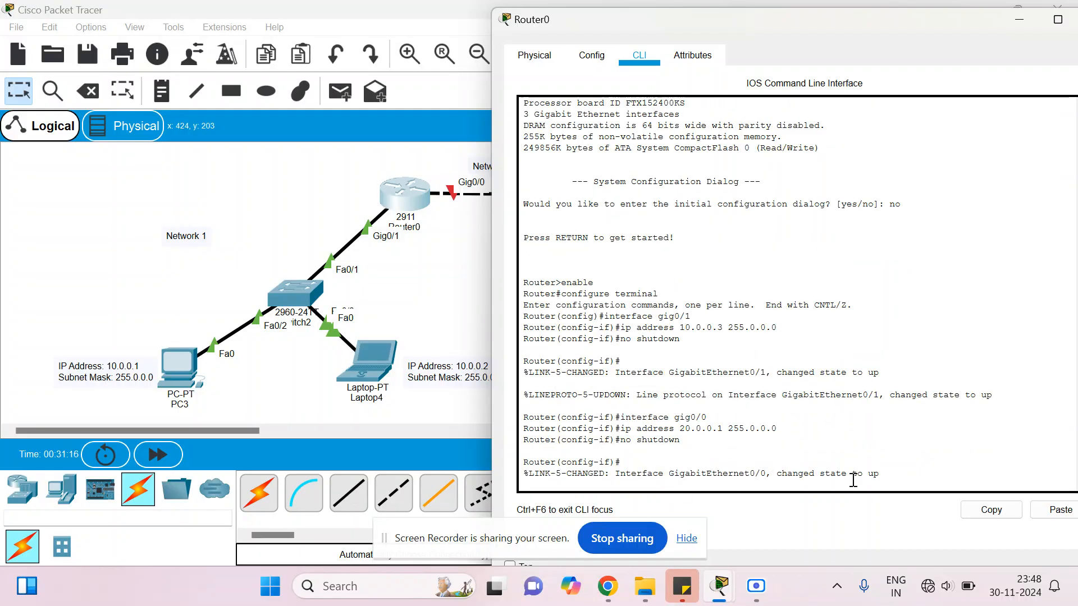
{"action": "key", "text": "Return"}
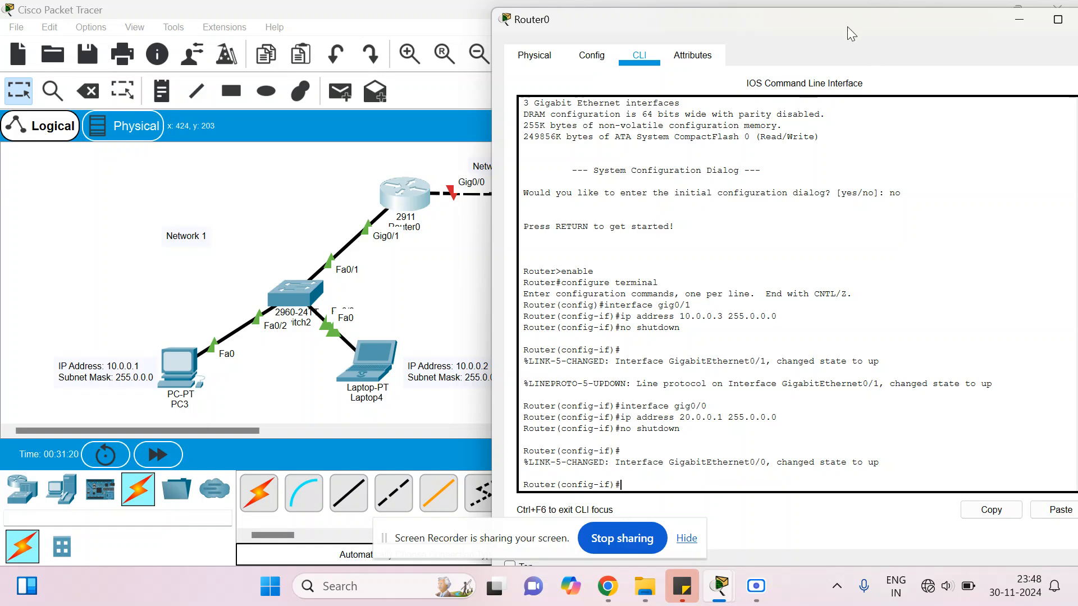
{"action": "left_click_drag", "start_coordinate": [848, 27], "coordinate": [609, 36]}
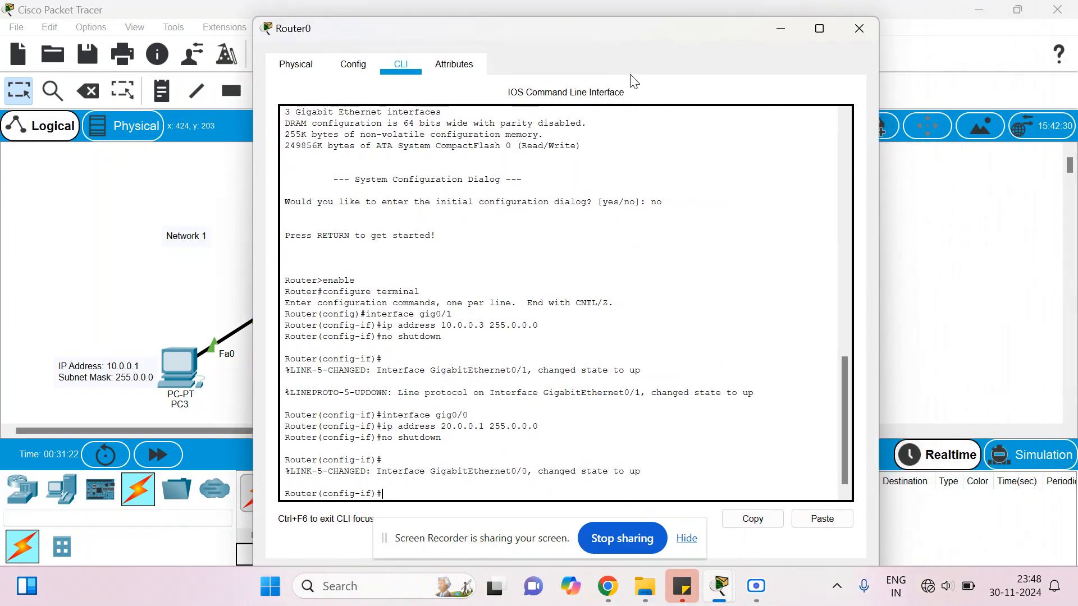
{"action": "left_click", "coordinate": [858, 28]}
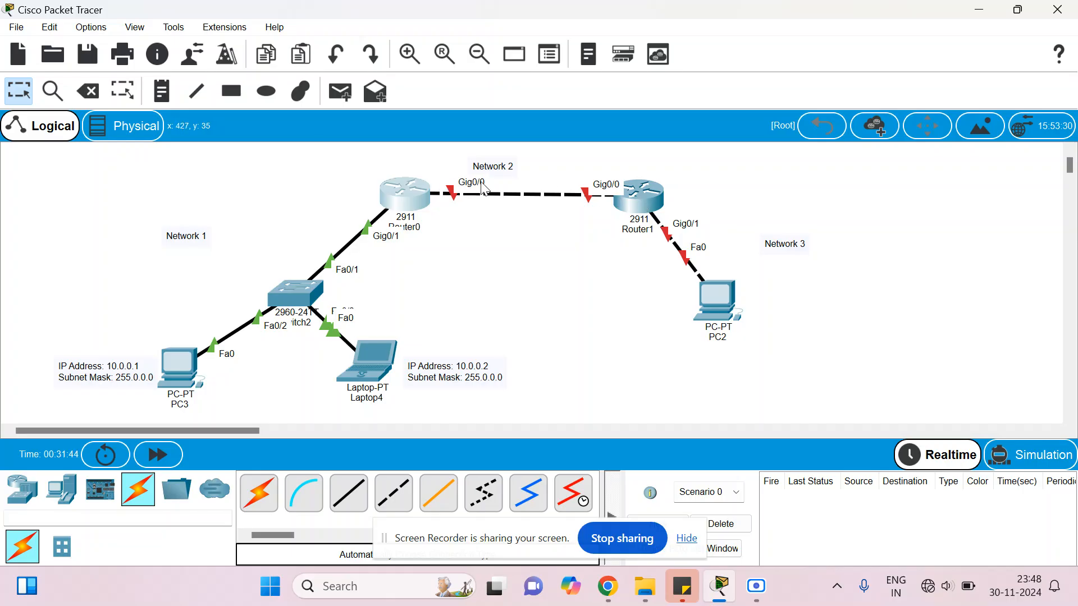
Open Router1's command line, decline the initial configuration dialog, and enter global configuration mode.
{"action": "left_click", "coordinate": [640, 200]}
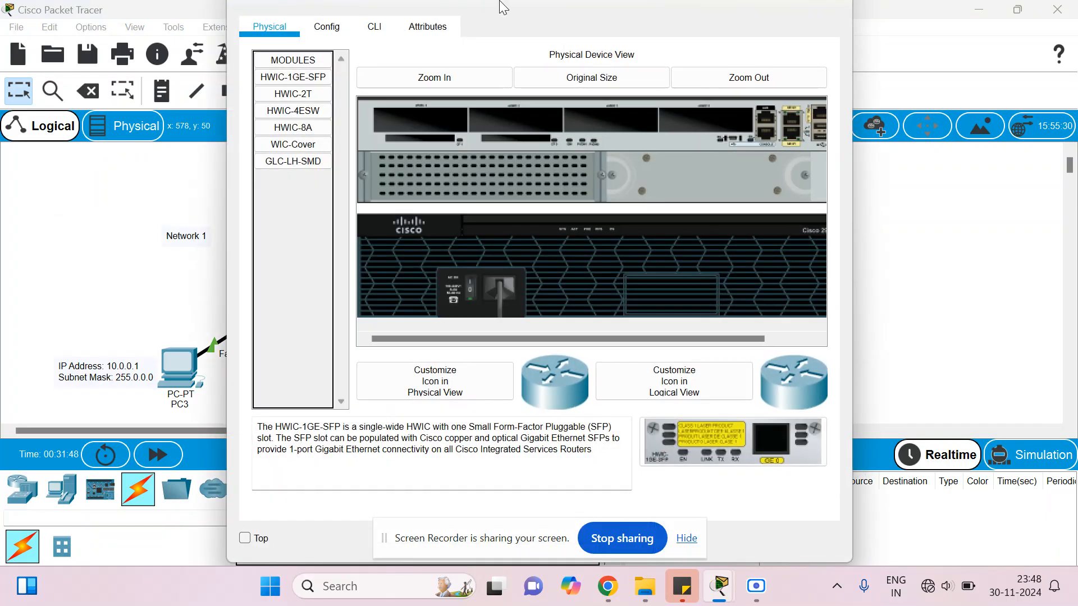
{"action": "left_click", "coordinate": [377, 25]}
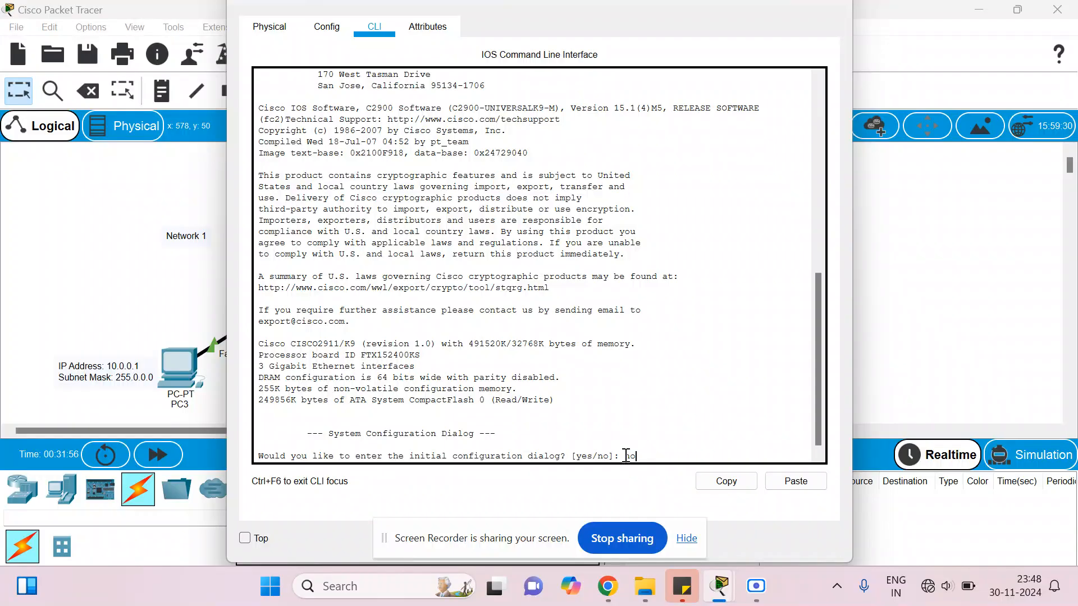
{"action": "type", "text": "no"}
{"action": "key", "text": "Return"}
{"action": "type", "text": "en"}
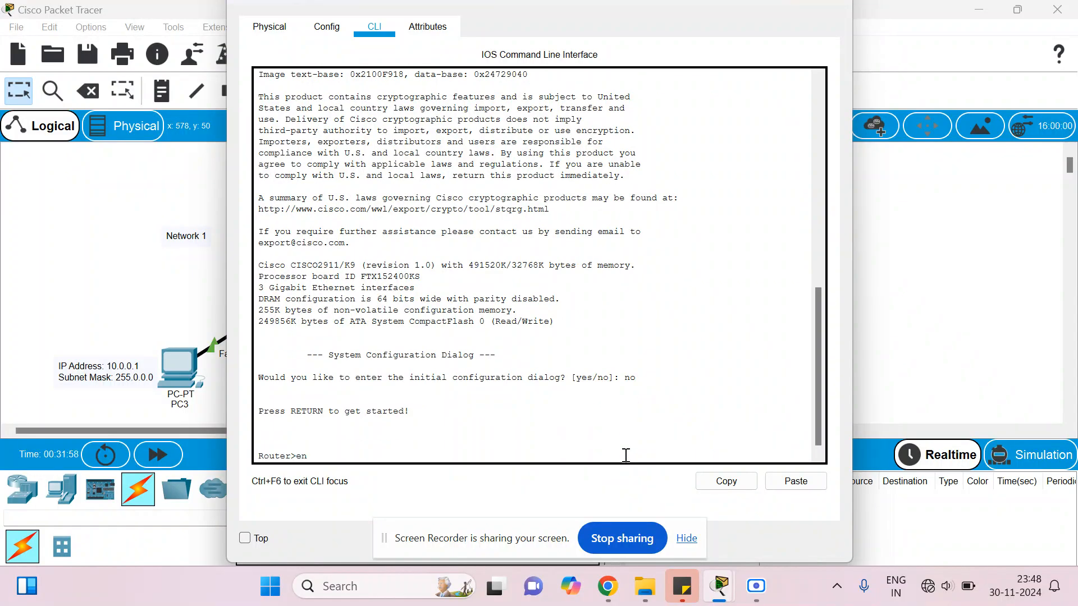
{"action": "type", "text": "able"}
{"action": "key", "text": "Return"}
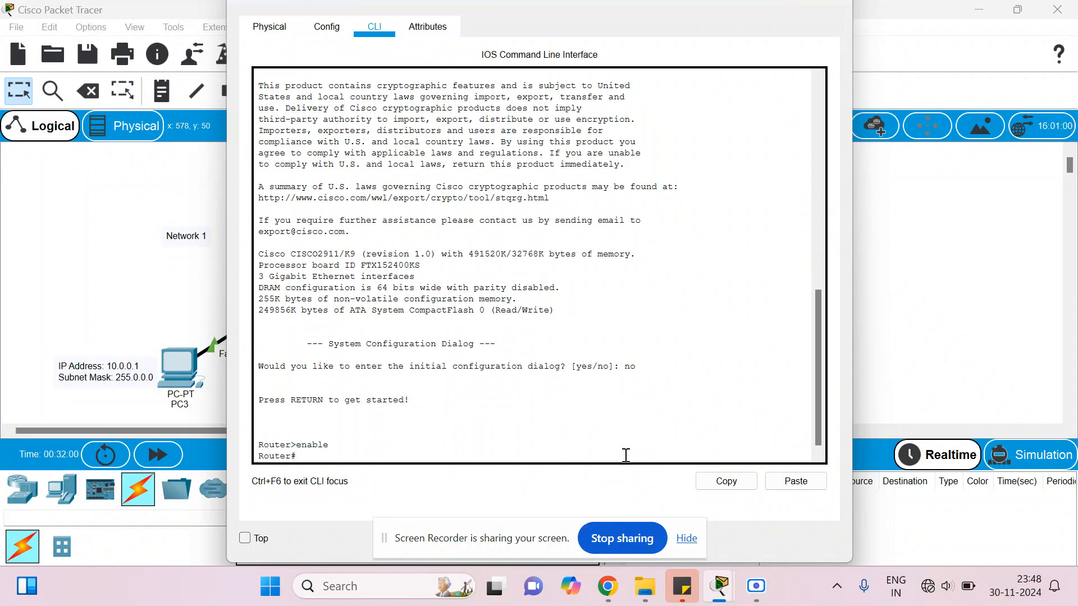
{"action": "type", "text": "configure terminal"}
{"action": "key", "text": "Return"}
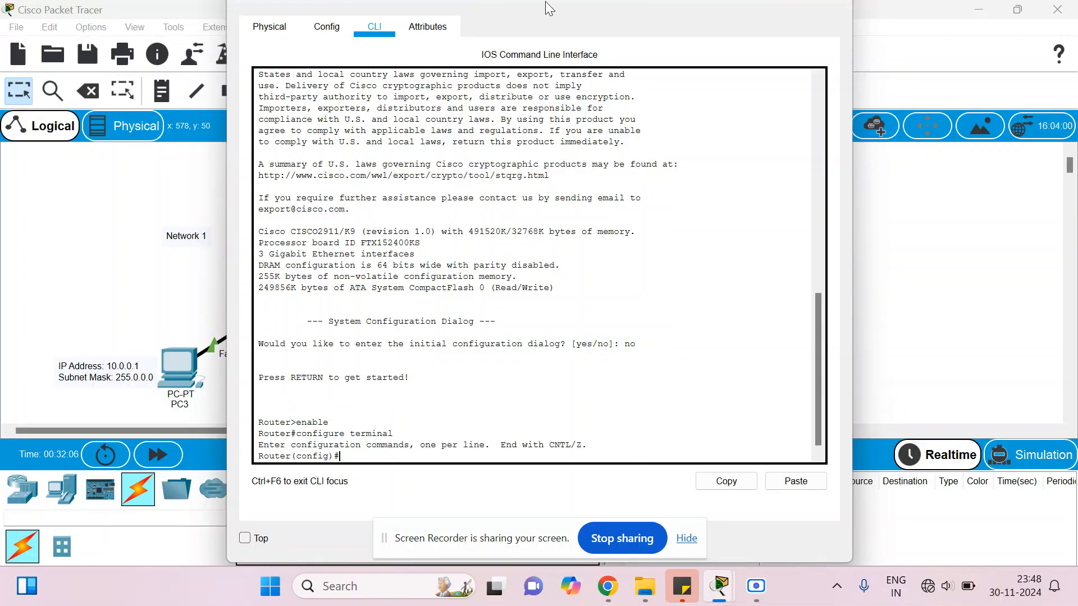
Assign IP address 20.0.0.2 with subnet mask 255.0.0.0 to Router1's interface gig0/0.
{"action": "left_click_drag", "start_coordinate": [539, 1], "coordinate": [551, 237]}
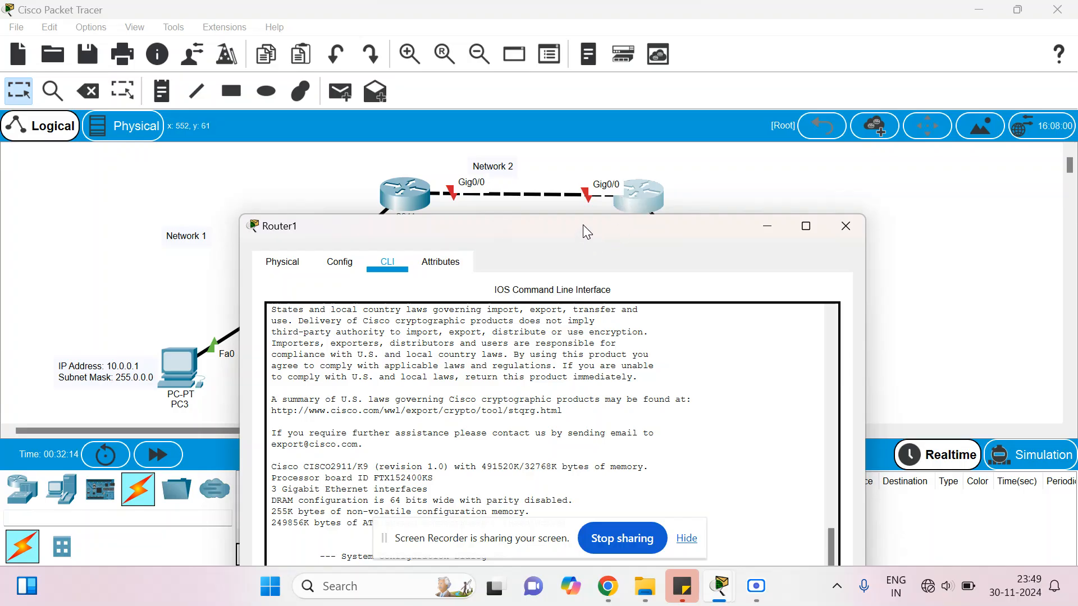
{"action": "left_click_drag", "start_coordinate": [583, 226], "coordinate": [521, 46]}
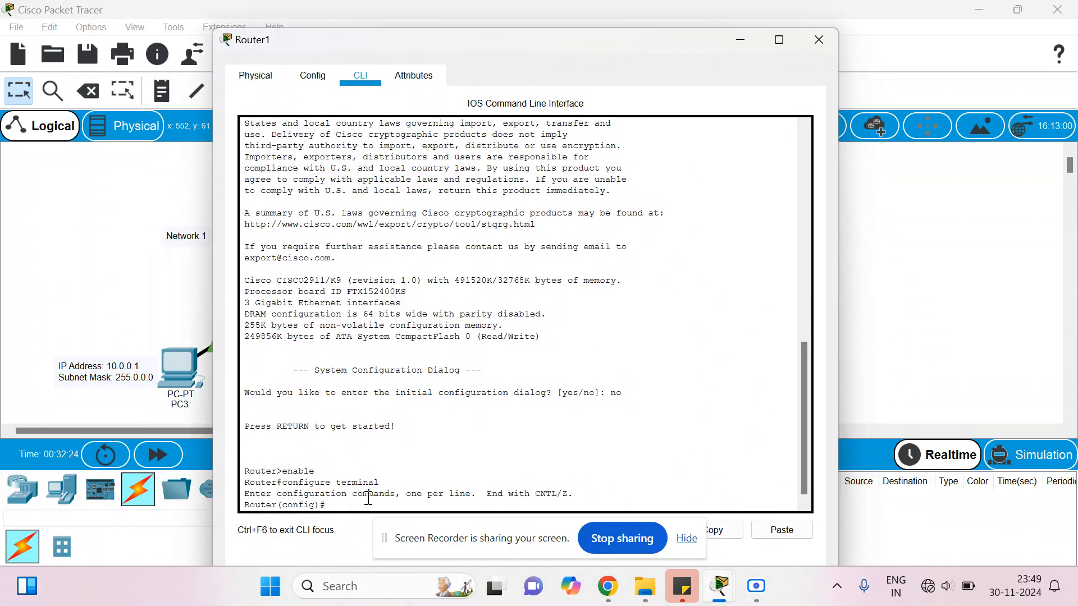
{"action": "type", "text": "interface"}
{"action": "type", "text": " goigi"}
{"action": "key", "text": "BackSpace"}
{"action": "key", "text": "BackSpace"}
{"action": "type", "text": "0"}
{"action": "key", "text": "Return"}
{"action": "type", "text": "ip"}
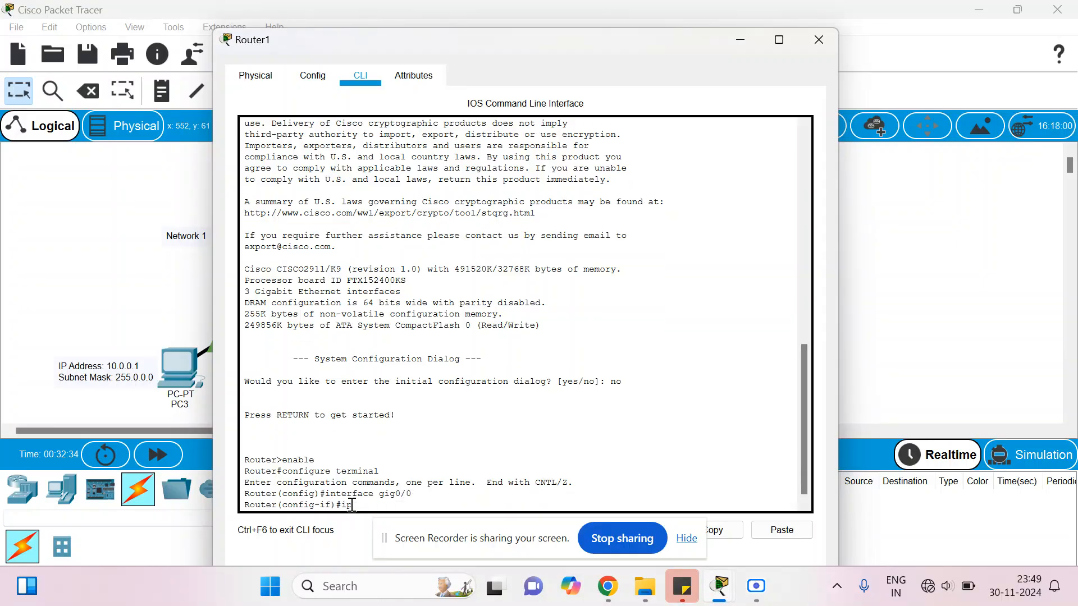
{"action": "type", "text": " address 20.0.0.2 255.0.0.0"}
{"action": "key", "text": "Return"}
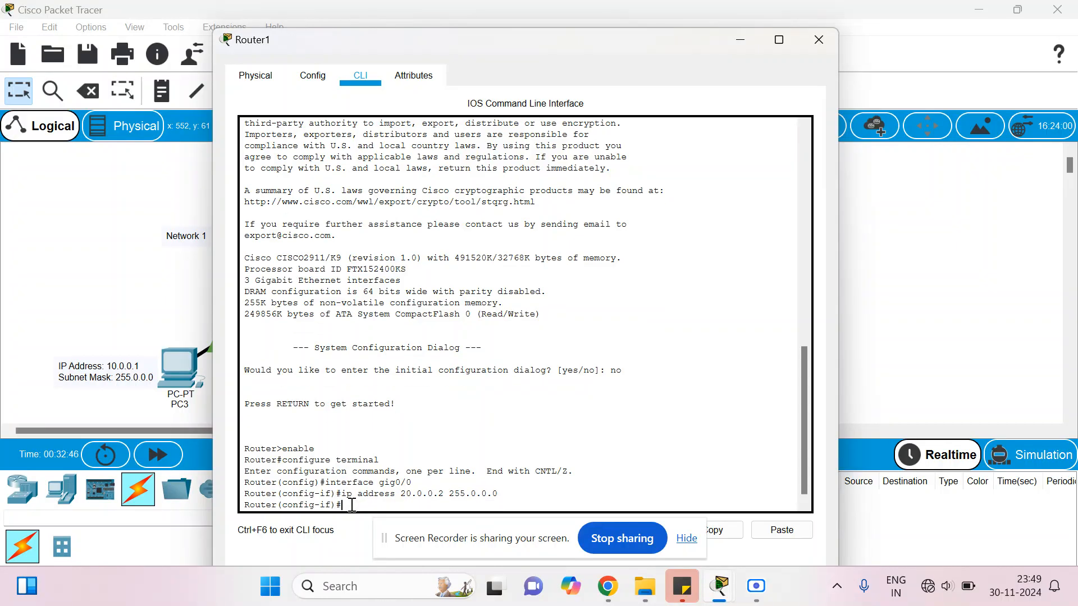
Bring up Router1's interface gig0/0 with no shutdown and uncover the topology to check the link.
{"action": "type", "text": "no shutdown"}
{"action": "key", "text": "Return"}
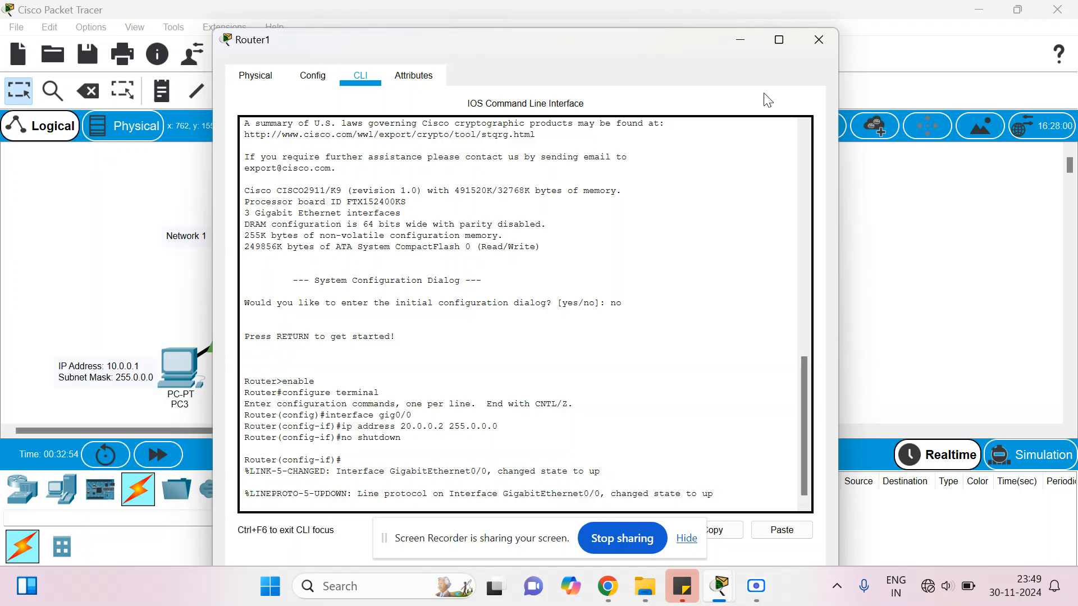
{"action": "left_click_drag", "start_coordinate": [632, 45], "coordinate": [666, 294]}
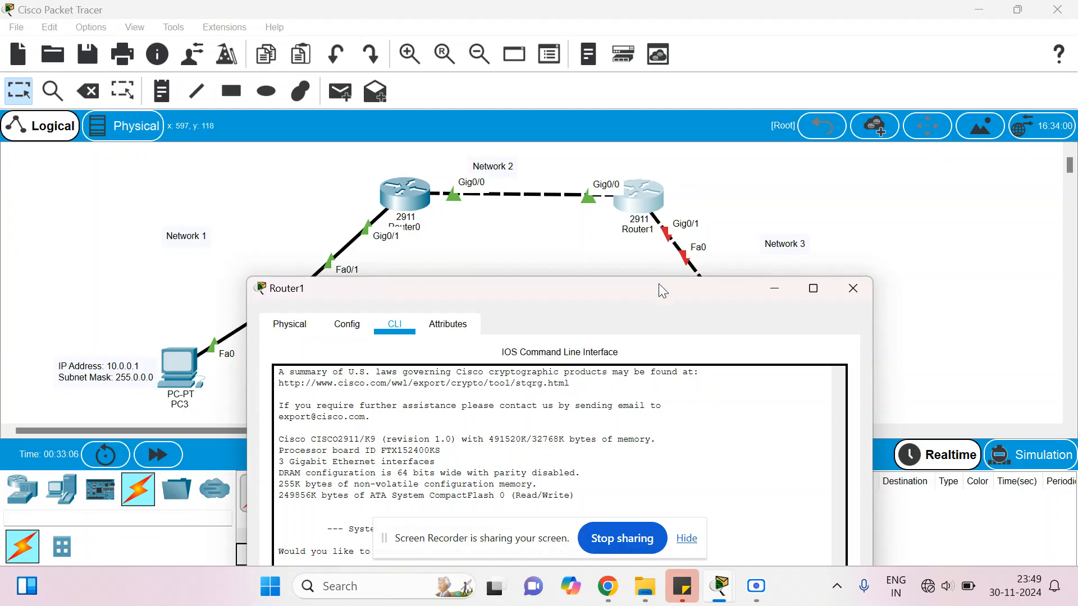
Assign IP address 30.0.0.1 with subnet mask 255.0.0.0 to Router1's interface gig0/1, keeping the Network 3 link visible beside the command line.
{"action": "left_click_drag", "start_coordinate": [657, 286], "coordinate": [437, 276]}
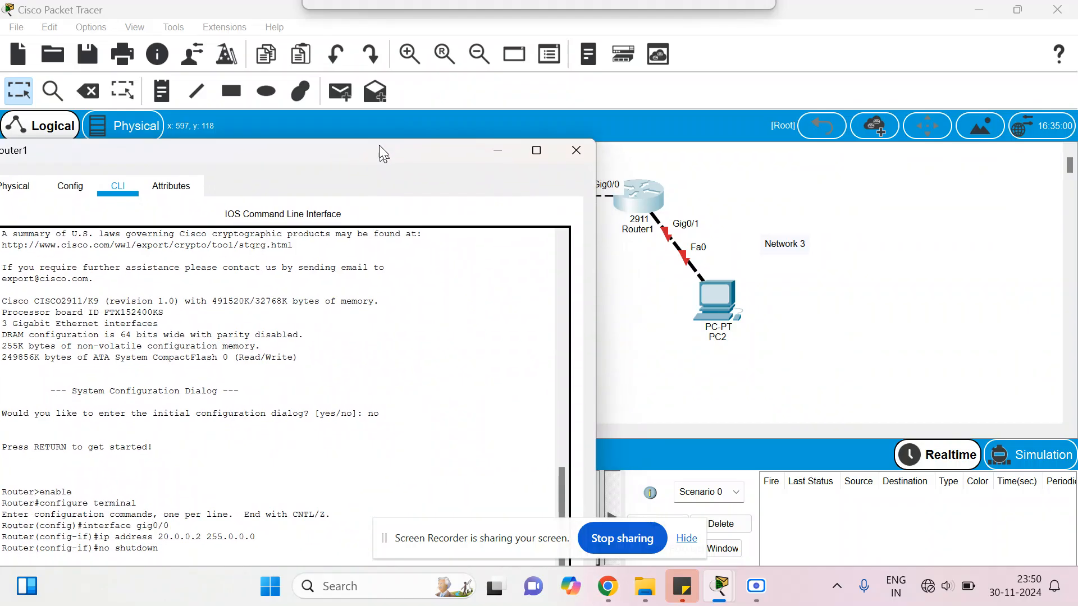
{"action": "left_click_drag", "start_coordinate": [380, 149], "coordinate": [423, 18]}
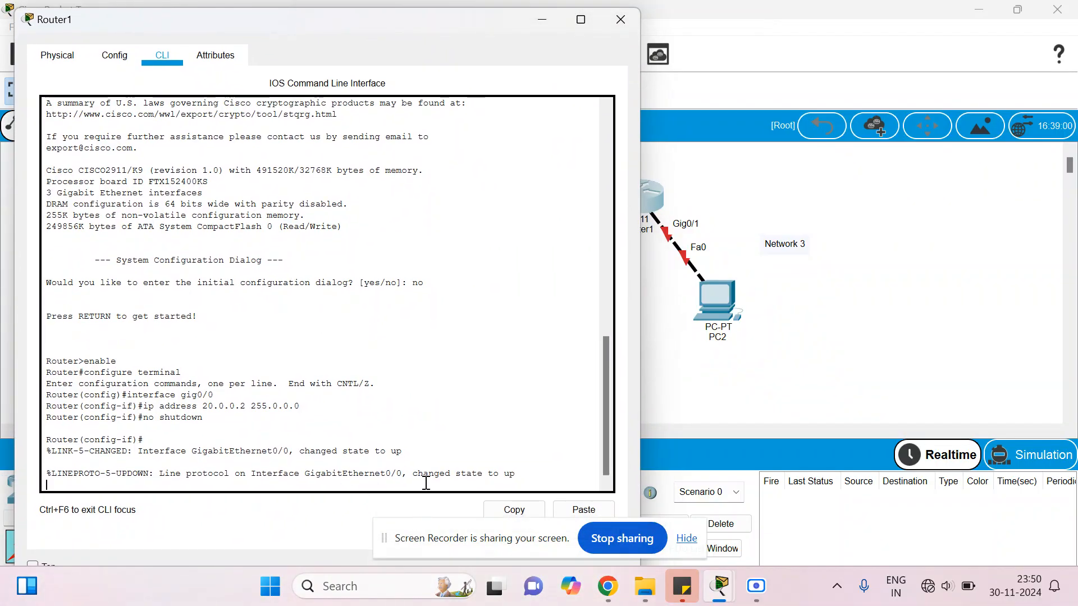
{"action": "key", "text": "Return"}
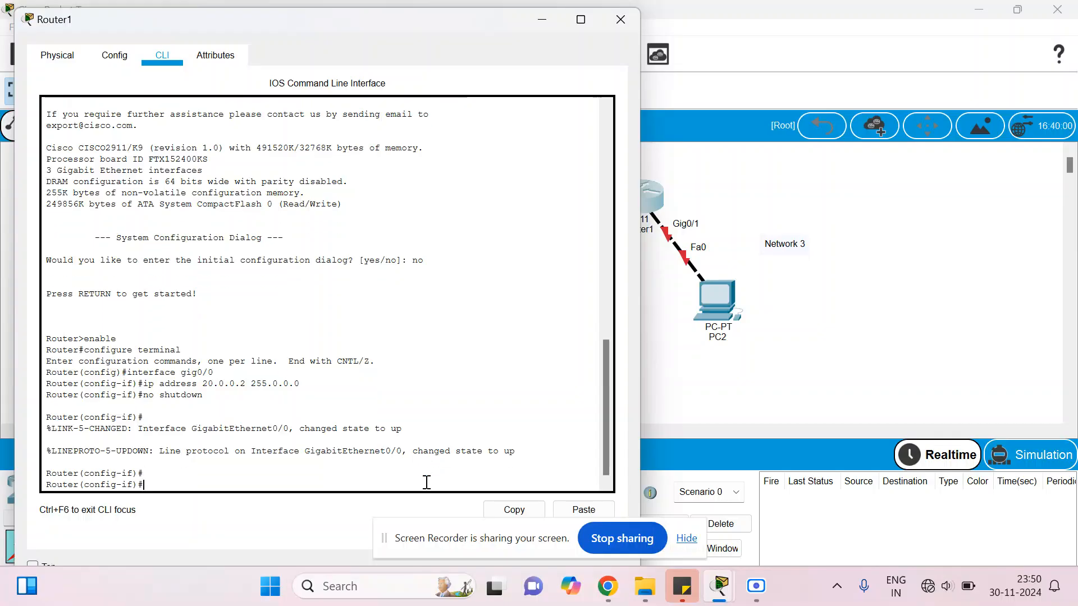
{"action": "type", "text": "interface gig0/1"}
{"action": "key", "text": "Return"}
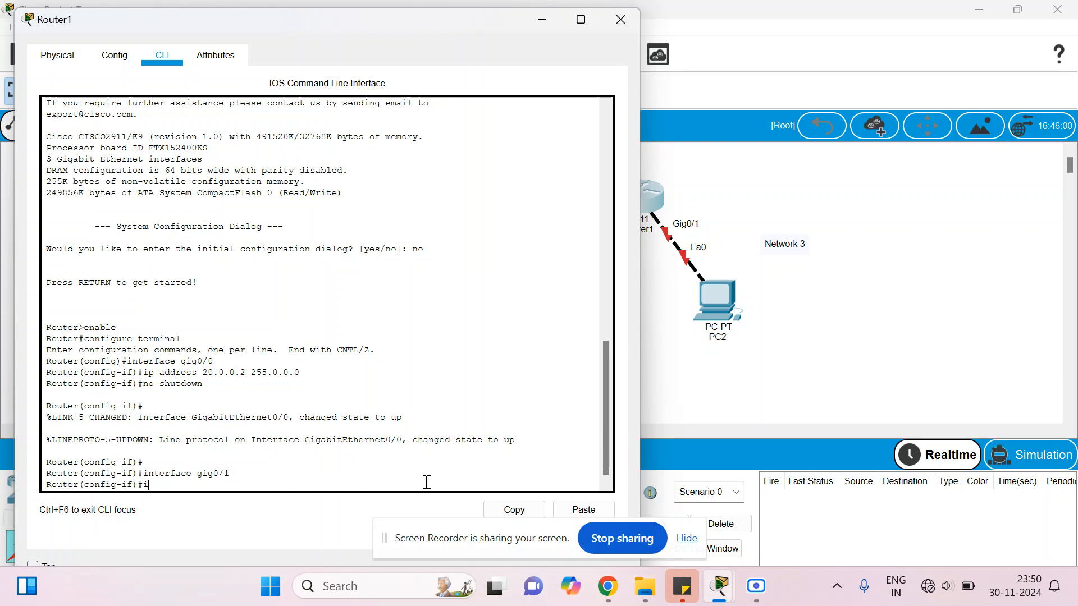
{"action": "type", "text": "ip address 30.0.0.1 255.0.0.0"}
{"action": "key", "text": "Return"}
Bring up Router1's interface gig0/1 with the no shutdown command.
{"action": "type", "text": "no"}
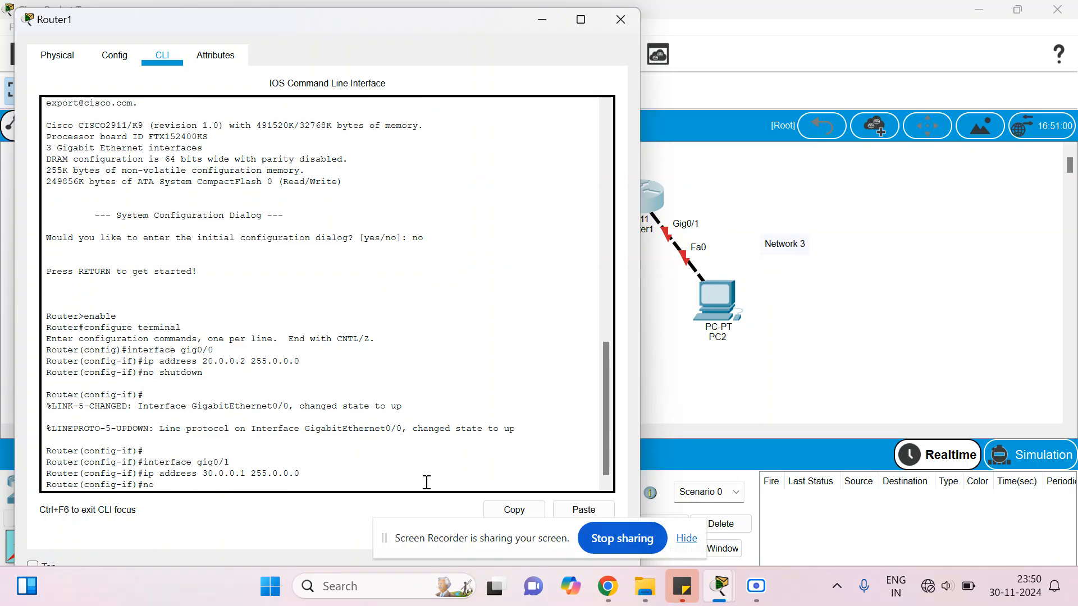
{"action": "type", "text": " shutdown"}
{"action": "key", "text": "Return"}
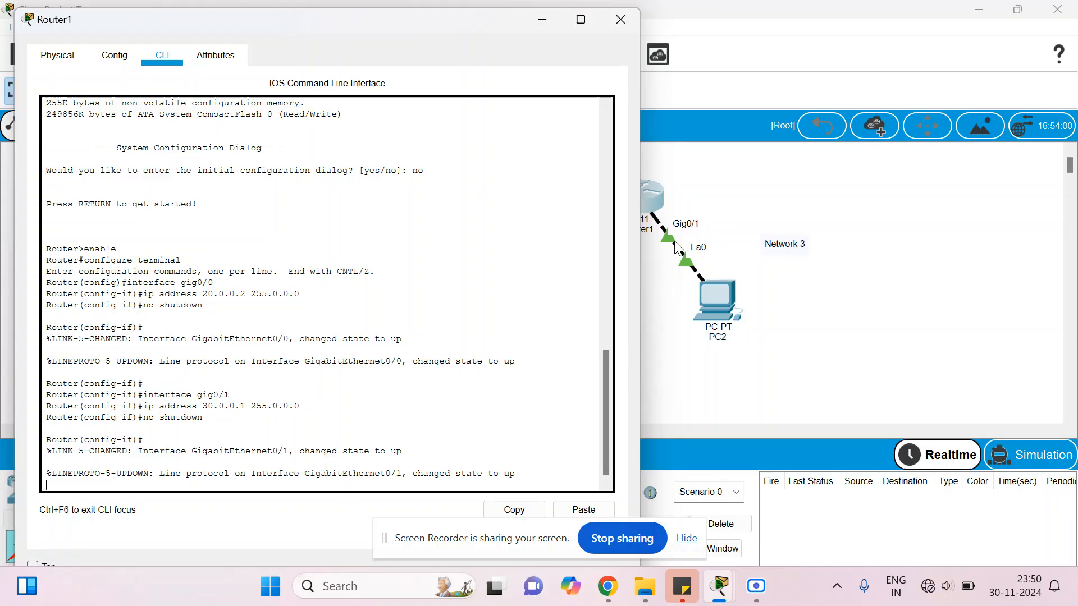
Give PC2 the static IP address 30.0.0.2 with subnet mask 255.0.0.0 and close its window.
{"action": "left_click", "coordinate": [726, 312]}
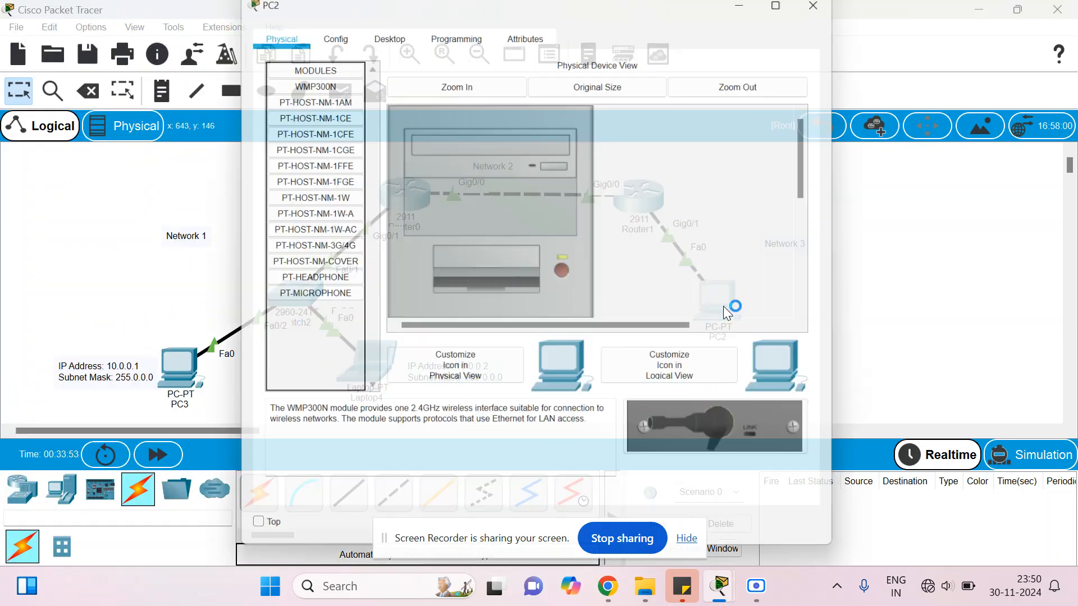
{"action": "left_click", "coordinate": [388, 27]}
{"action": "left_click", "coordinate": [315, 138]}
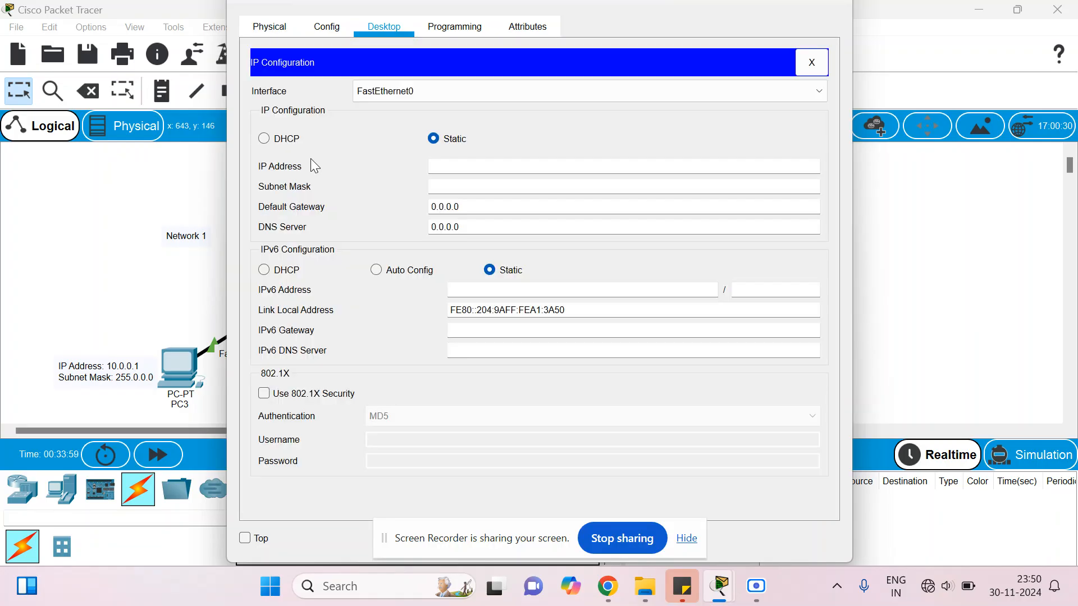
{"action": "left_click", "coordinate": [455, 166]}
{"action": "type", "text": "30.0.0.2"}
{"action": "key", "text": "Tab"}
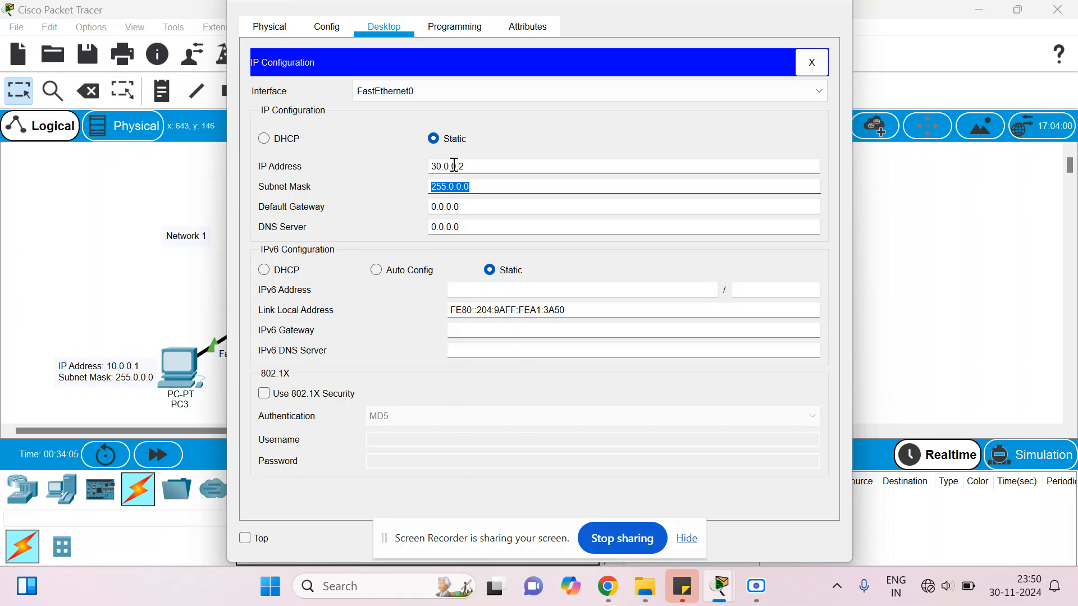
{"action": "left_click", "coordinate": [830, 3]}
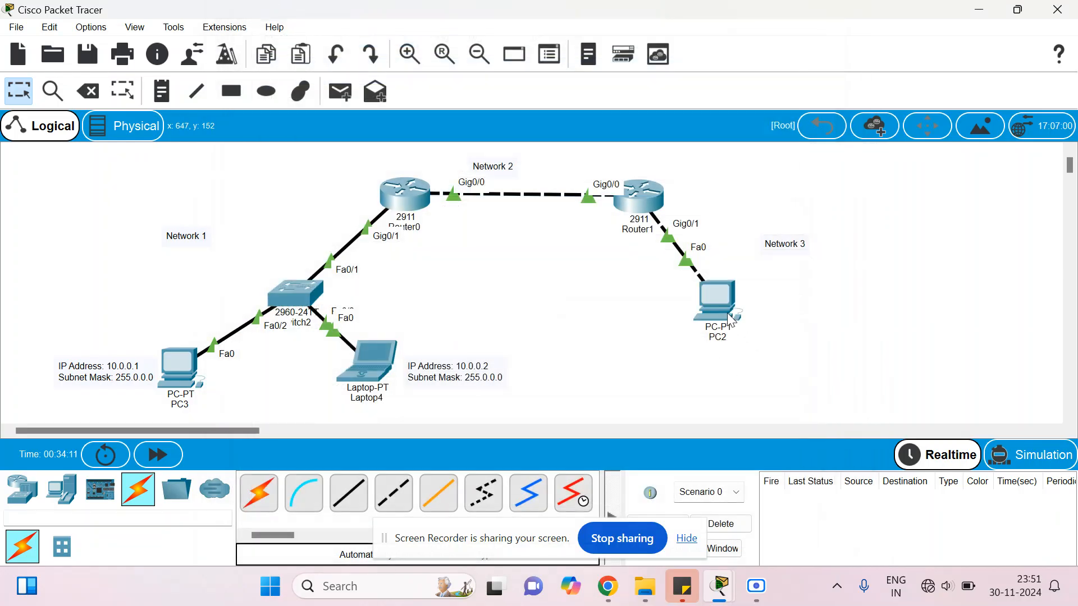
Set PC3's default gateway to 10.0.0.3 in its IP configuration and close its window.
{"action": "mouse_move", "coordinate": [730, 319]}
{"action": "mouse_move", "coordinate": [639, 200]}
{"action": "mouse_move", "coordinate": [185, 375]}
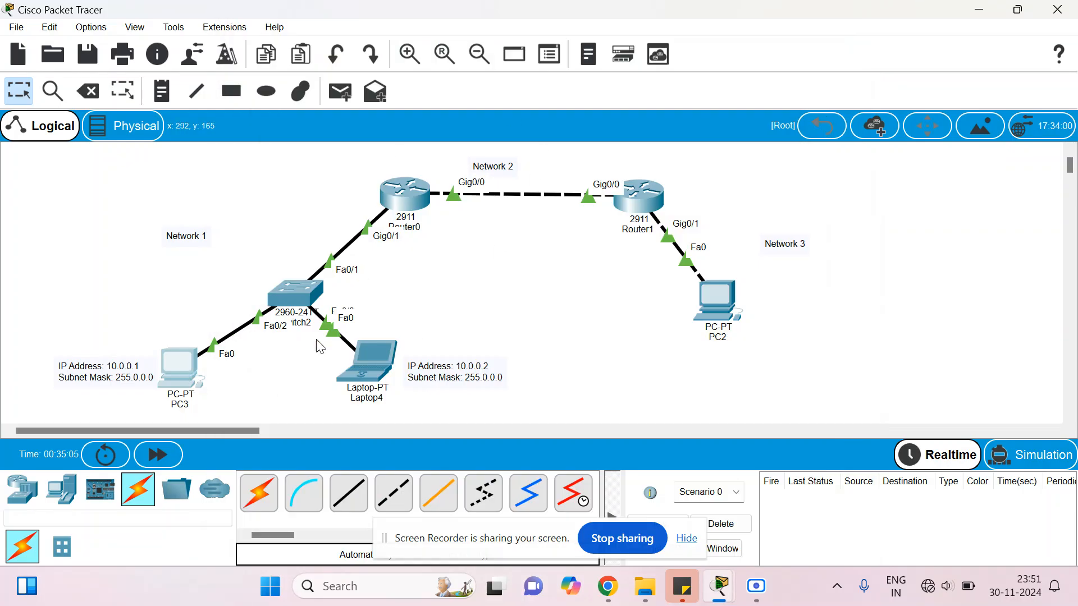
{"action": "left_click", "coordinate": [175, 368]}
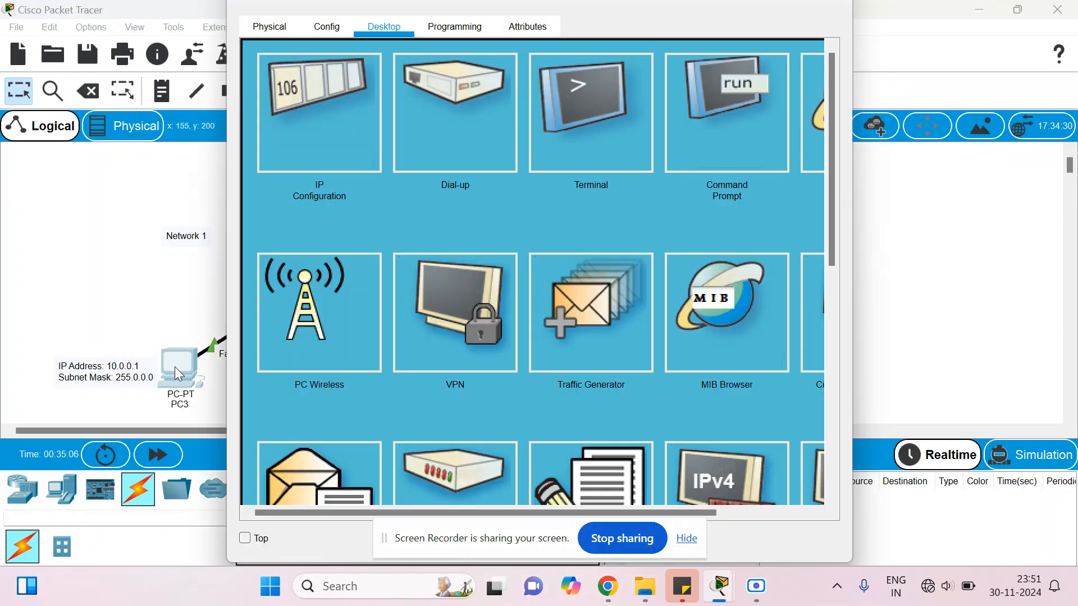
{"action": "left_click", "coordinate": [350, 105]}
{"action": "left_click_drag", "start_coordinate": [465, 208], "coordinate": [424, 208]}
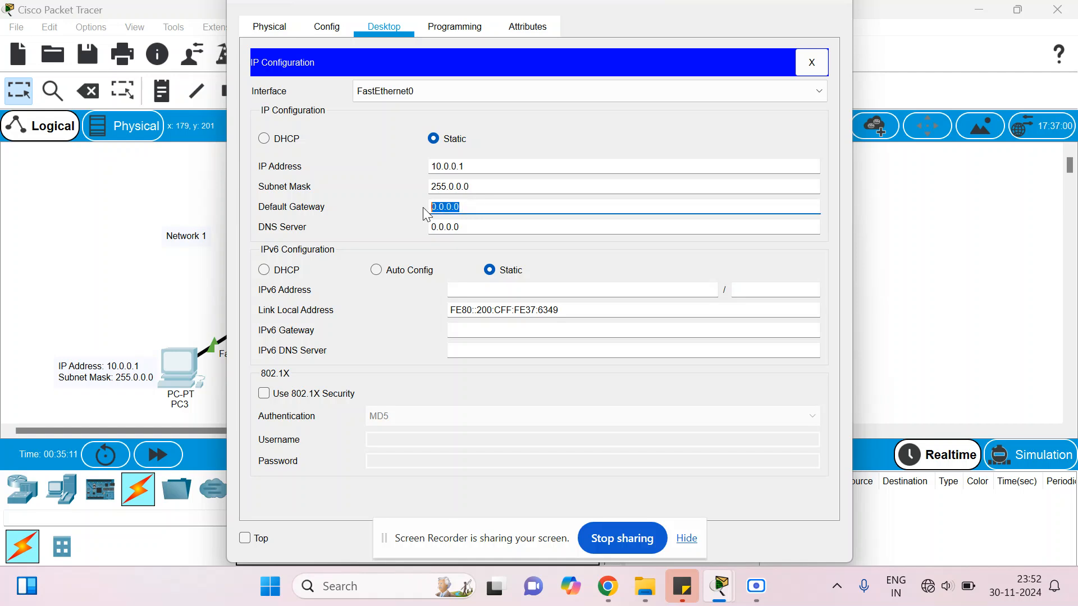
{"action": "type", "text": "10.0.0.3"}
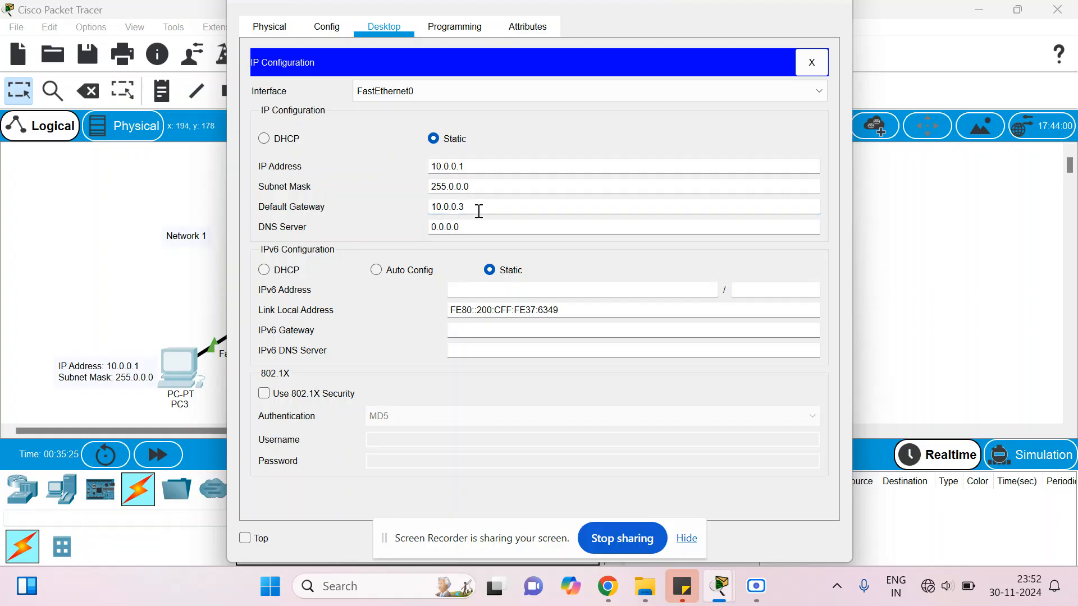
{"action": "left_click", "coordinate": [823, 1]}
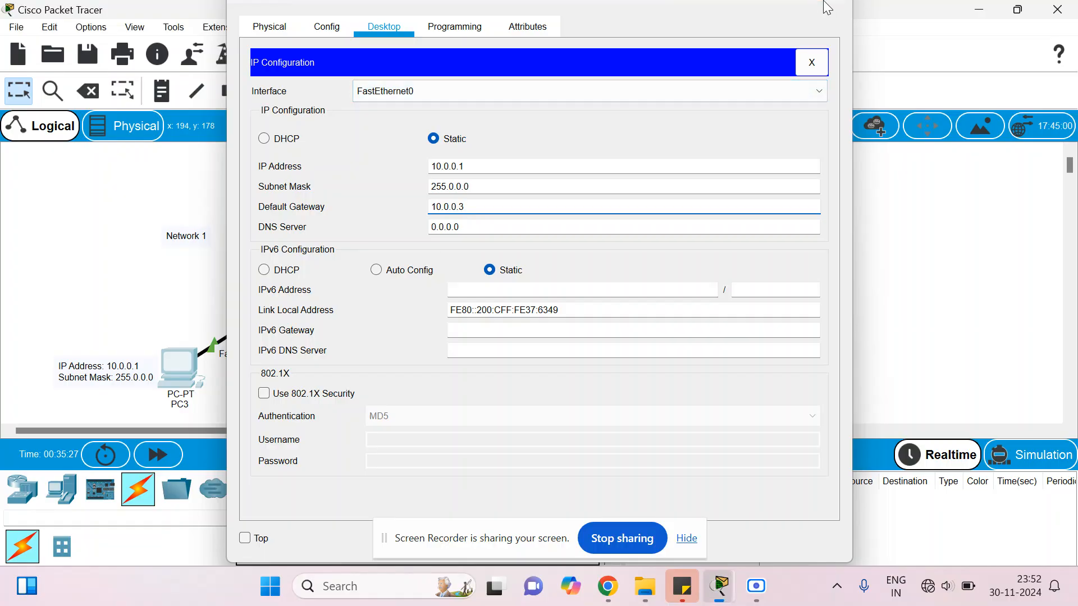
Set Laptop4's default gateway to 10.0.0.3 in its IP configuration and close its window.
{"action": "left_click", "coordinate": [179, 368]}
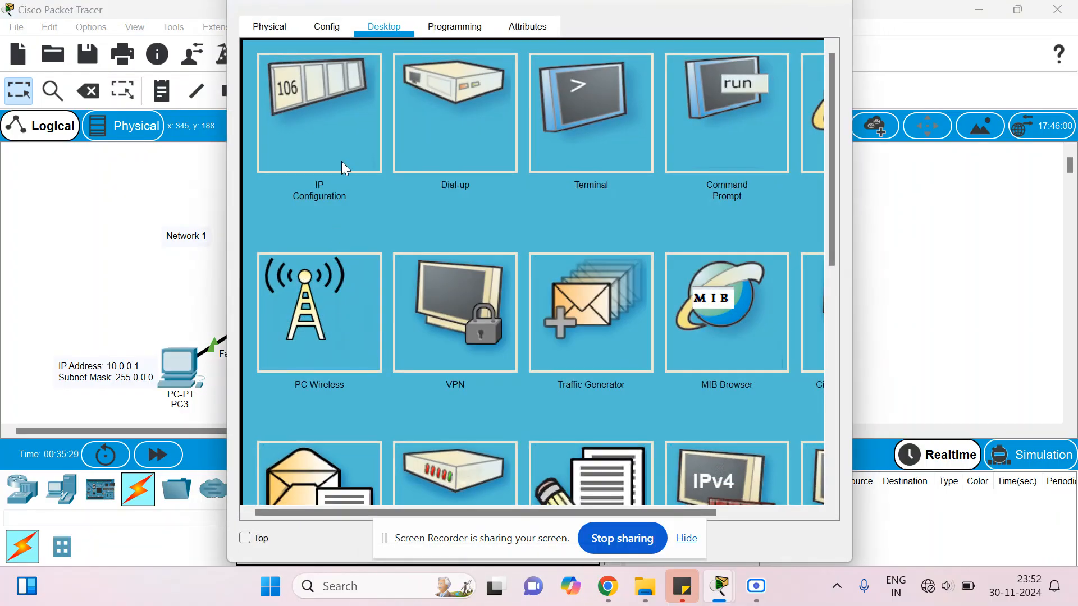
{"action": "left_click", "coordinate": [325, 161]}
{"action": "left_click_drag", "start_coordinate": [474, 209], "coordinate": [428, 210]}
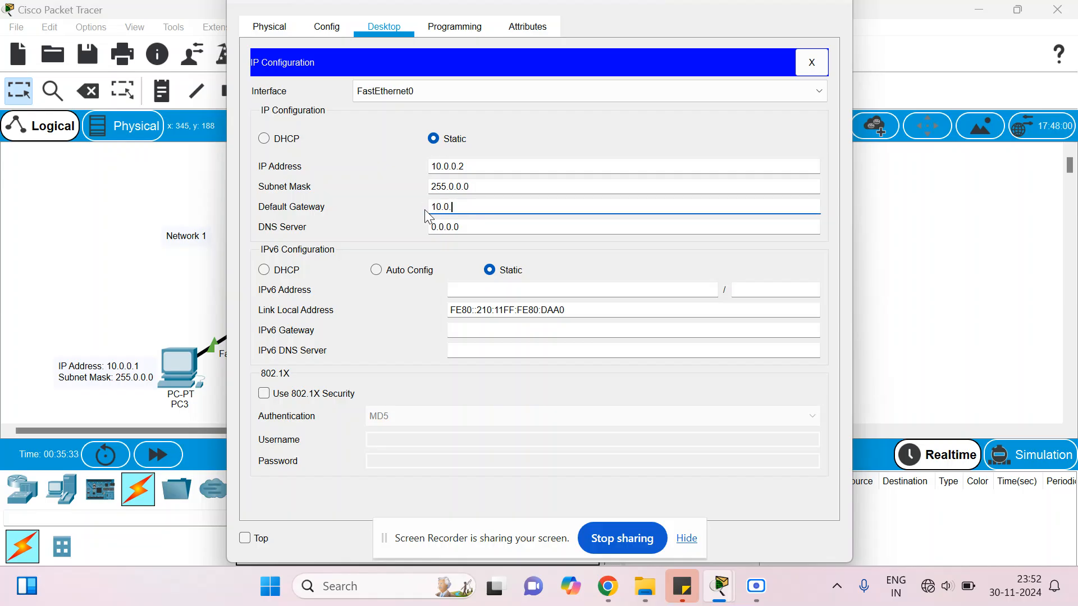
{"action": "type", "text": "10.0.0.3"}
{"action": "key", "text": "Tab"}
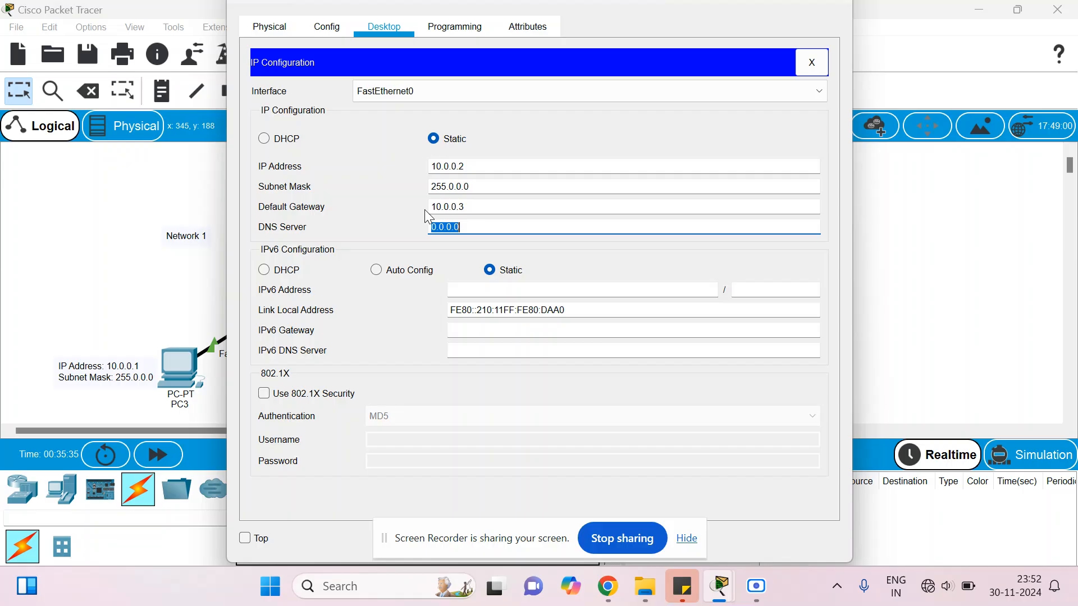
{"action": "left_click_drag", "start_coordinate": [724, 2], "coordinate": [724, 24]}
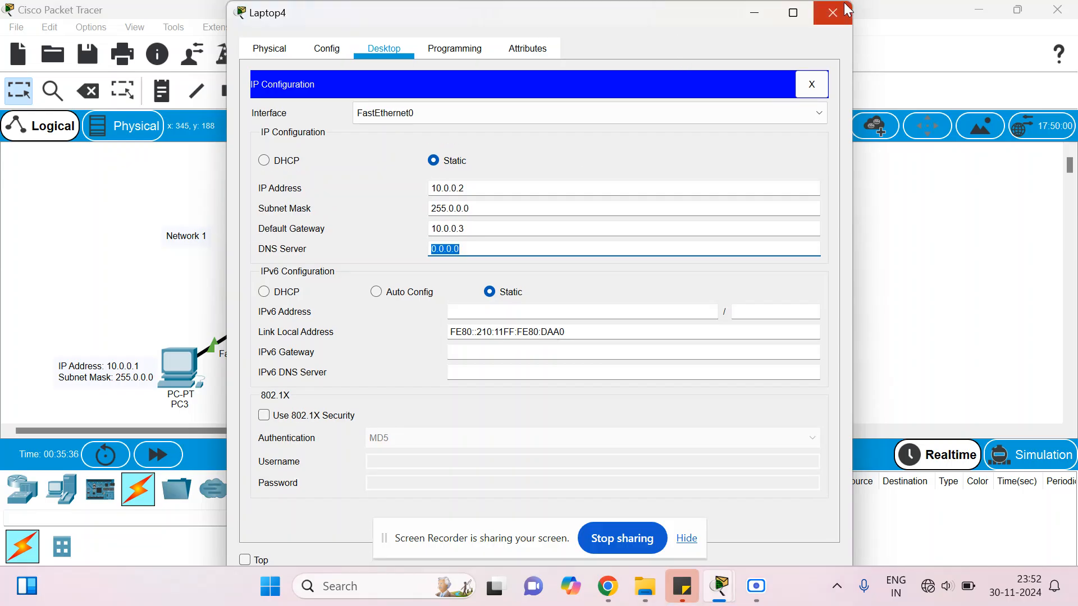
{"action": "left_click", "coordinate": [842, 8]}
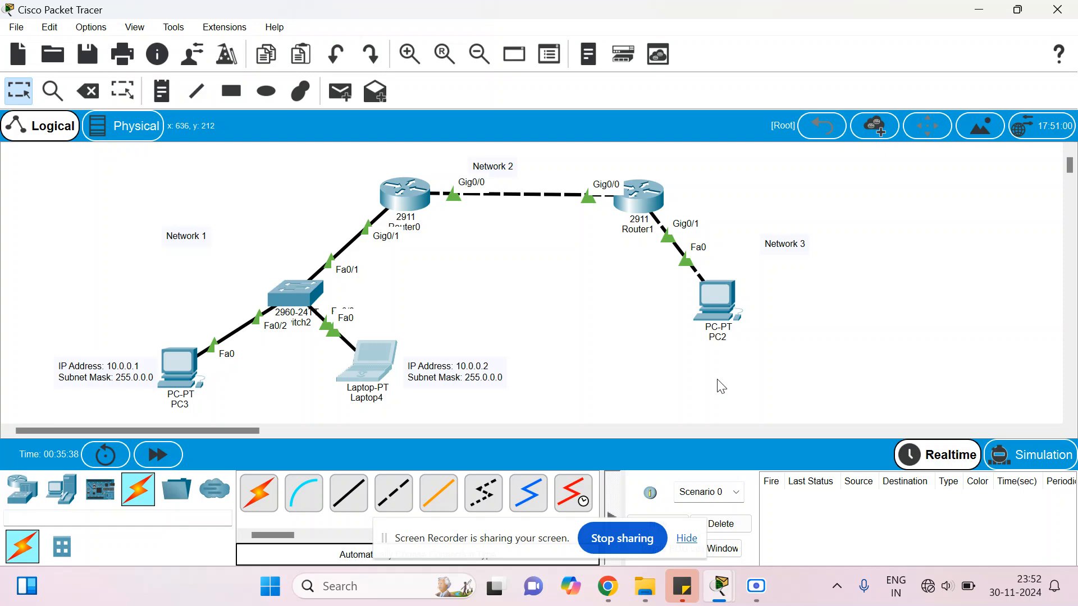
Set PC2's default gateway to 30.0.0.1 in its IP configuration and close its window.
{"action": "left_click", "coordinate": [732, 306]}
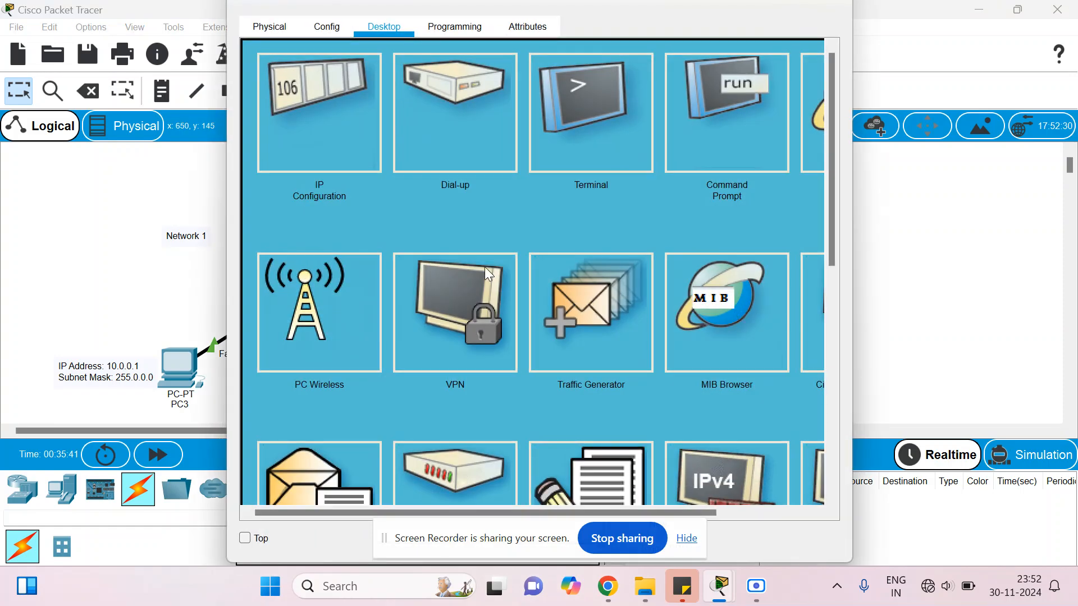
{"action": "left_click", "coordinate": [328, 137]}
{"action": "left_click_drag", "start_coordinate": [479, 208], "coordinate": [402, 208]}
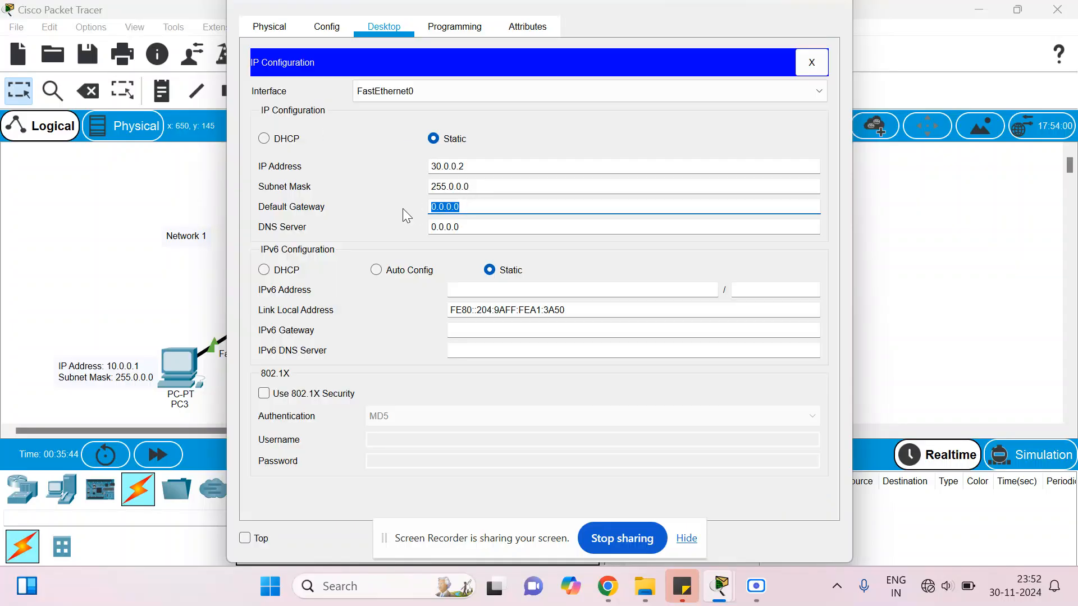
{"action": "type", "text": "30.0.0.1"}
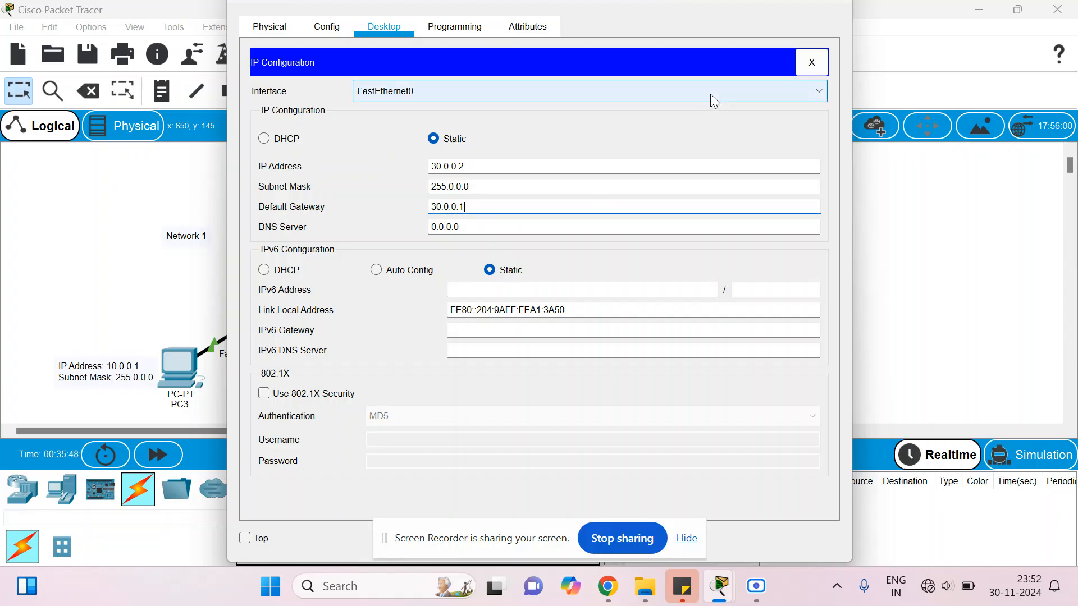
{"action": "left_click", "coordinate": [835, 5]}
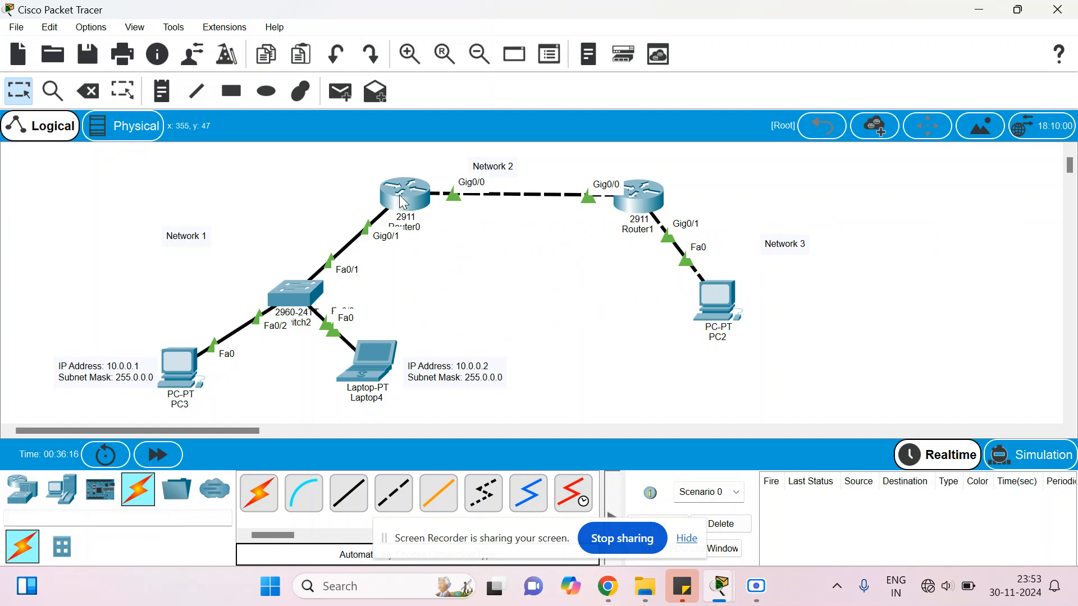
On Router0's command line, exit interface configuration and enter RIP configuration with "router rip".
{"action": "mouse_move", "coordinate": [403, 202]}
{"action": "mouse_move", "coordinate": [649, 205]}
{"action": "left_click", "coordinate": [409, 203]}
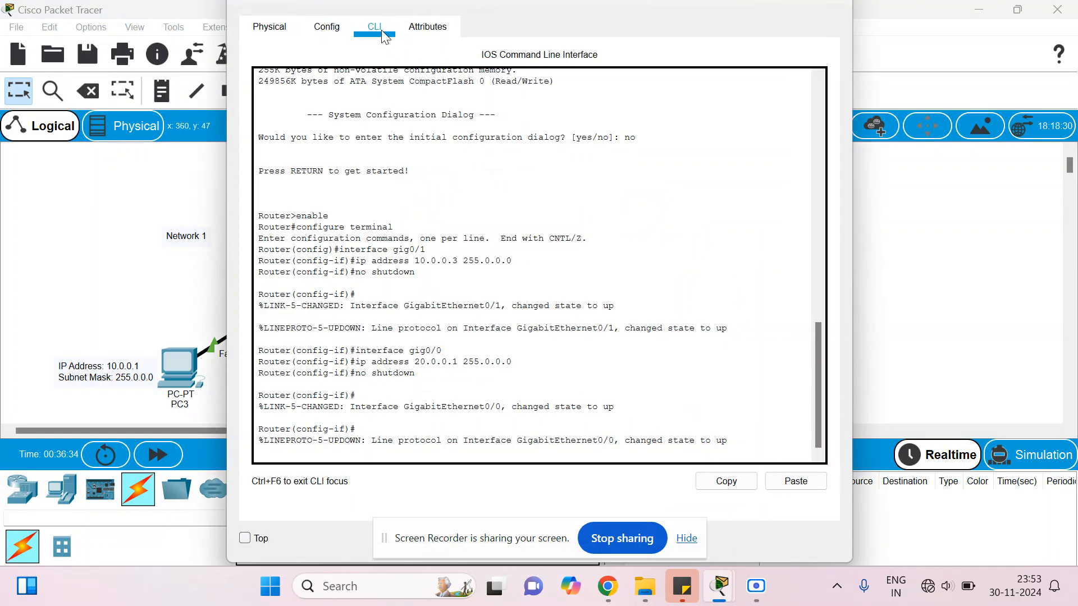
{"action": "left_click", "coordinate": [738, 443]}
{"action": "key", "text": "Return"}
{"action": "key", "text": "Return"}
{"action": "key", "text": "Return"}
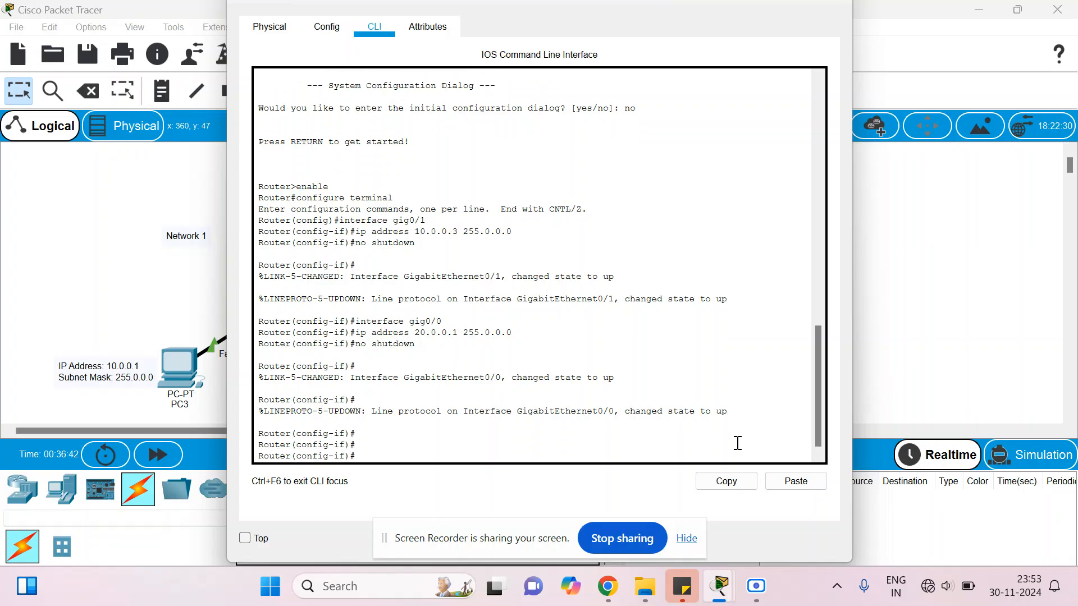
{"action": "type", "text": "exit"}
{"action": "key", "text": "Return"}
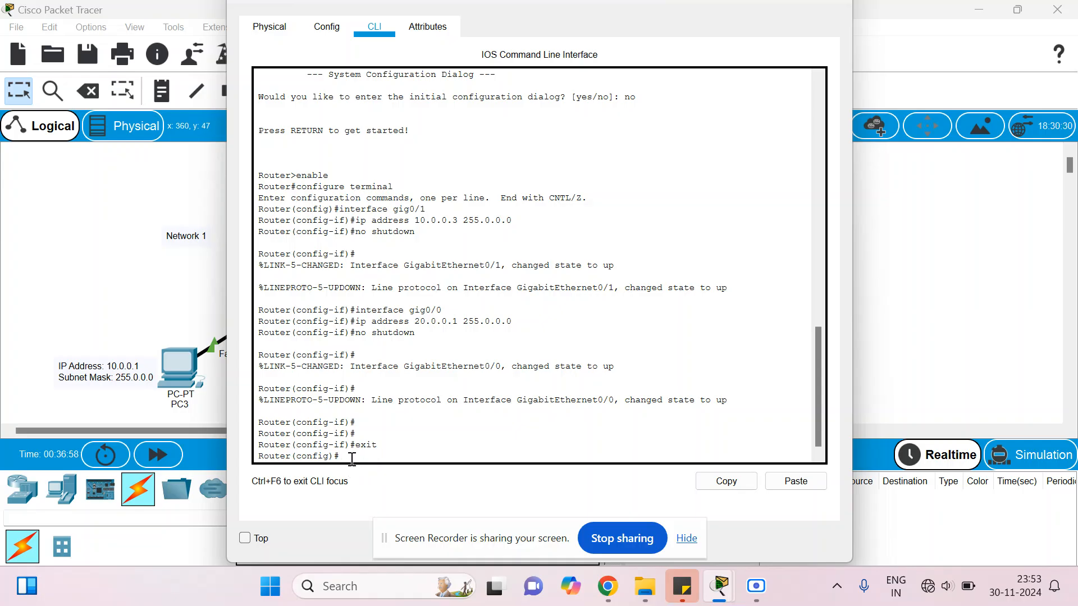
{"action": "type", "text": "router rip"}
{"action": "key", "text": "Return"}
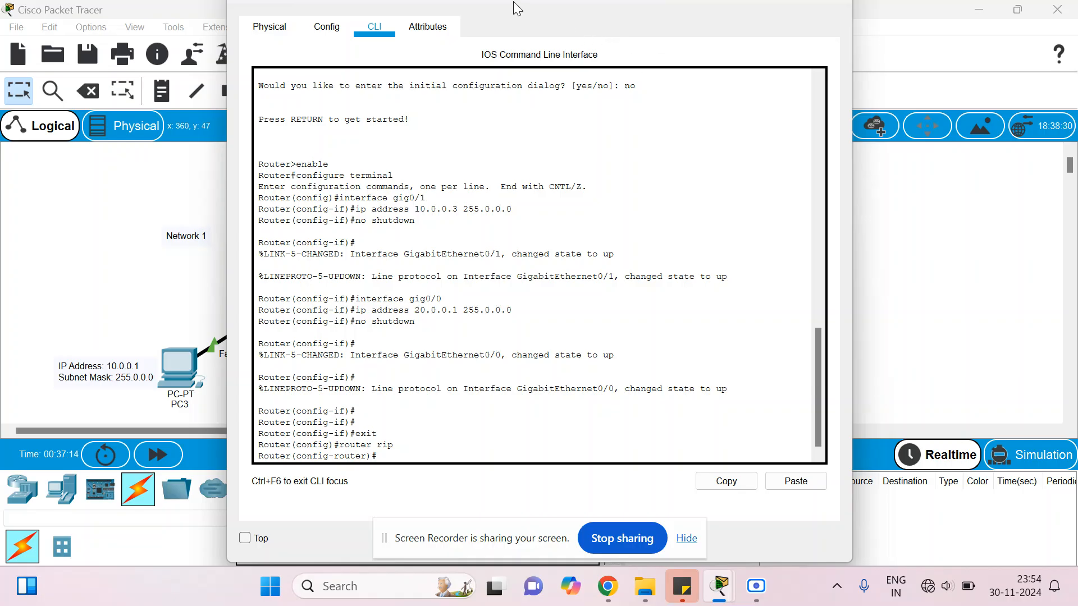
Advertise networks 10.0.0.0 and 20.0.0.0 in Router0's RIP configuration and close its window.
{"action": "left_click_drag", "start_coordinate": [513, 1], "coordinate": [739, 48]}
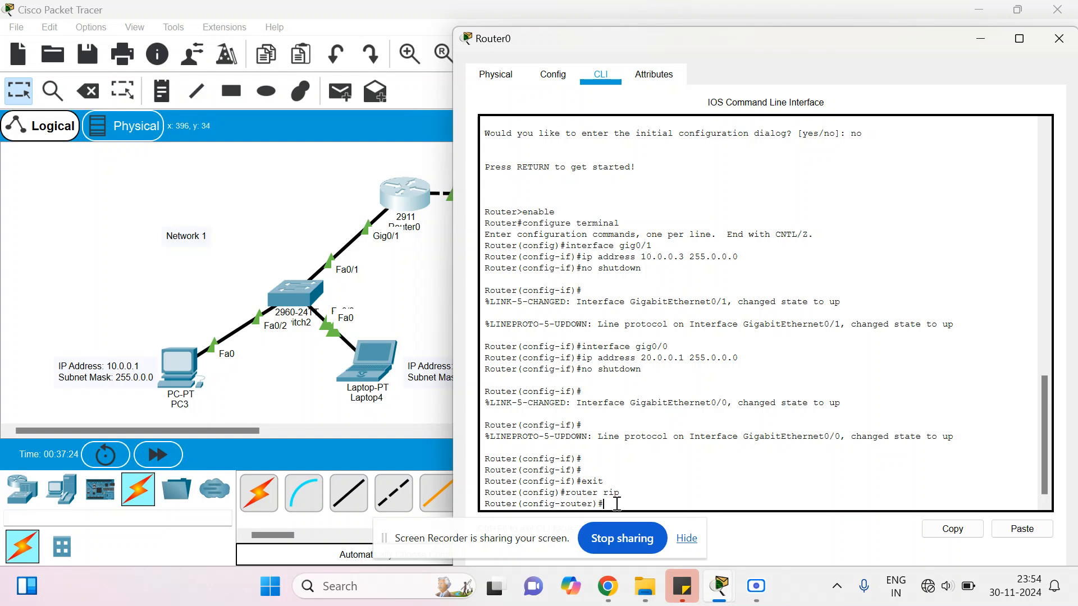
{"action": "type", "text": "network 10.0.0.0"}
{"action": "key", "text": "Return"}
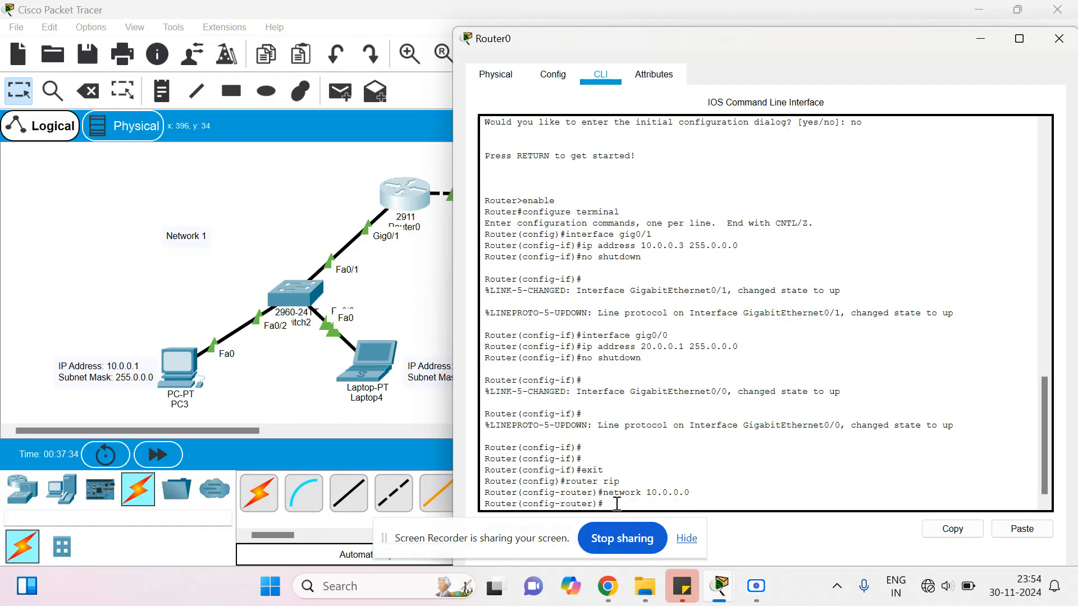
{"action": "type", "text": "network 20.0.0.0"}
{"action": "key", "text": "Return"}
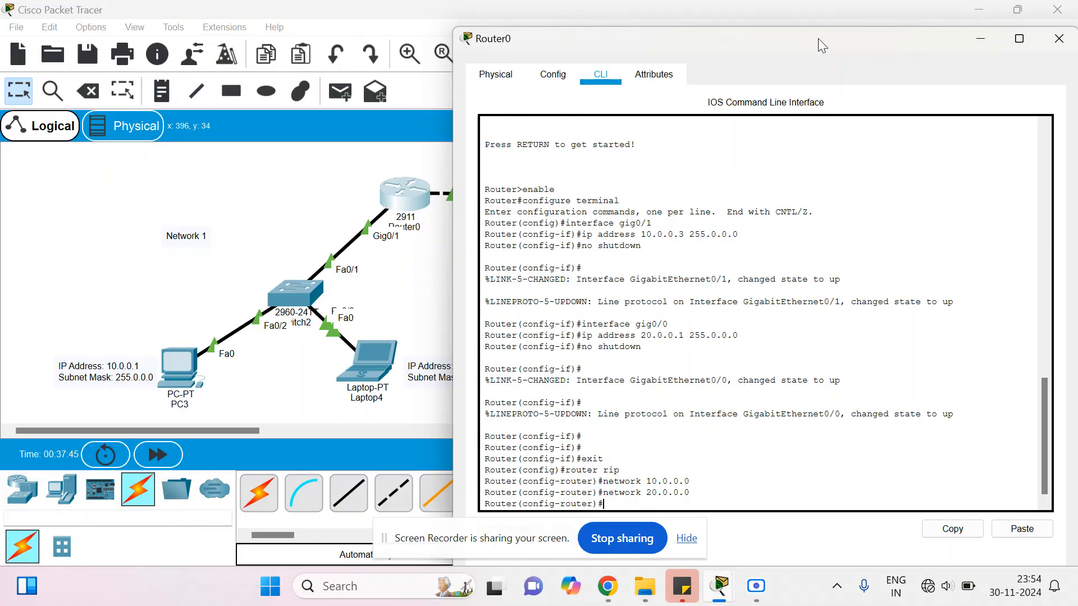
{"action": "left_click", "coordinate": [1058, 38]}
On Router1's command line, exit interface configuration and enter RIP configuration with "router rip".
{"action": "left_click", "coordinate": [643, 201]}
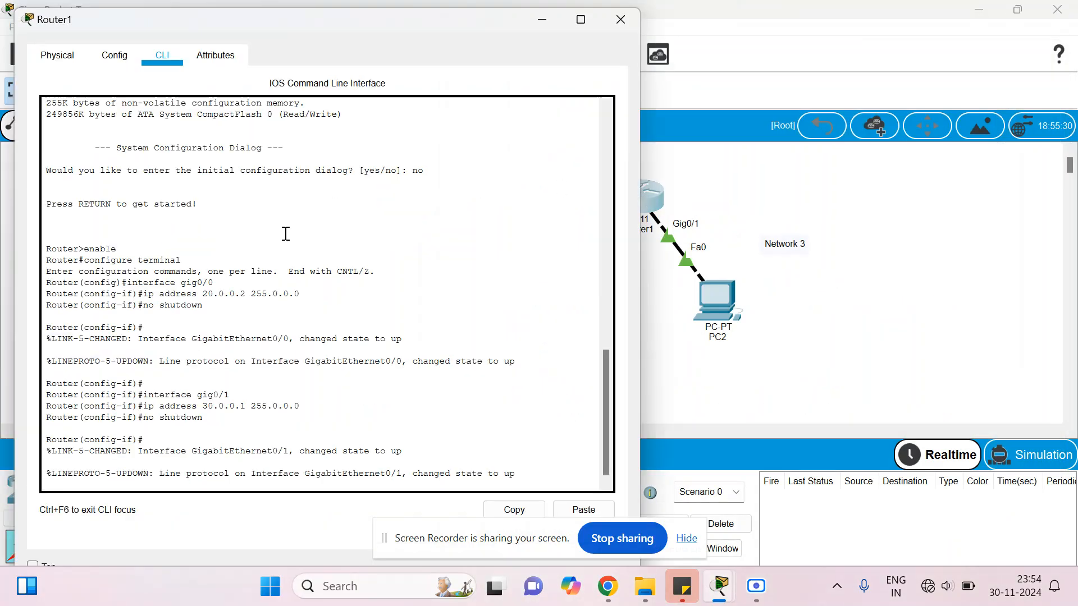
{"action": "key", "text": "Return"}
{"action": "key", "text": "Return"}
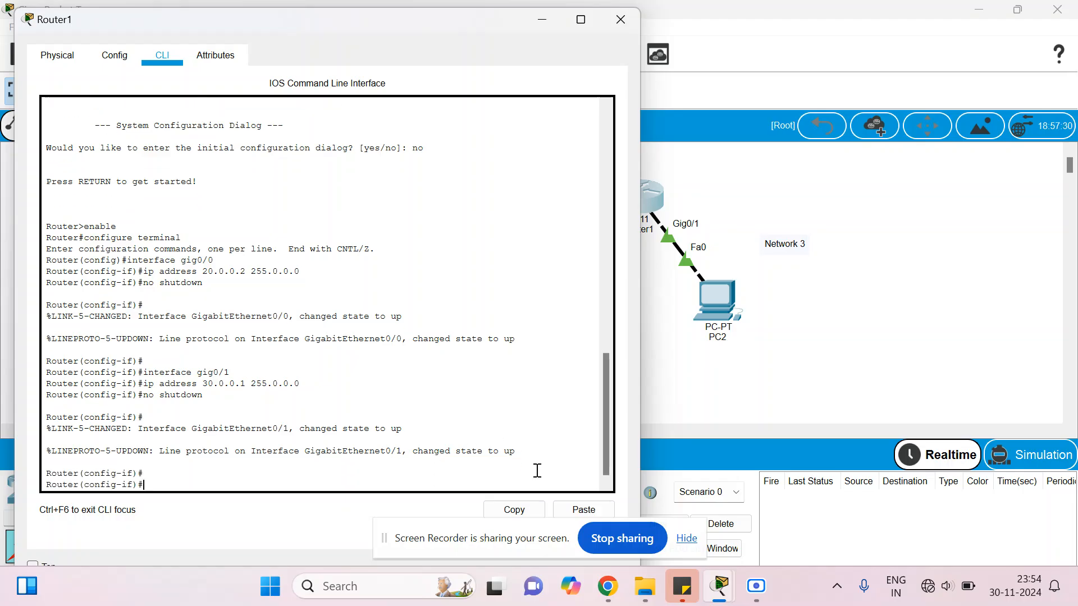
{"action": "type", "text": "exit"}
{"action": "key", "text": "Return"}
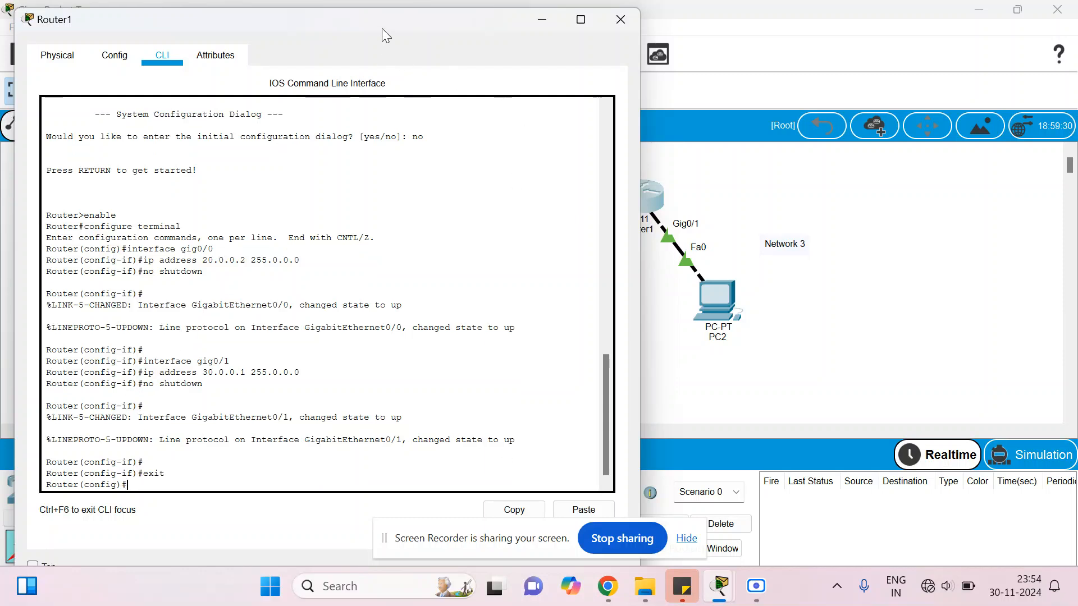
{"action": "type", "text": "router rip"}
{"action": "key", "text": "Return"}
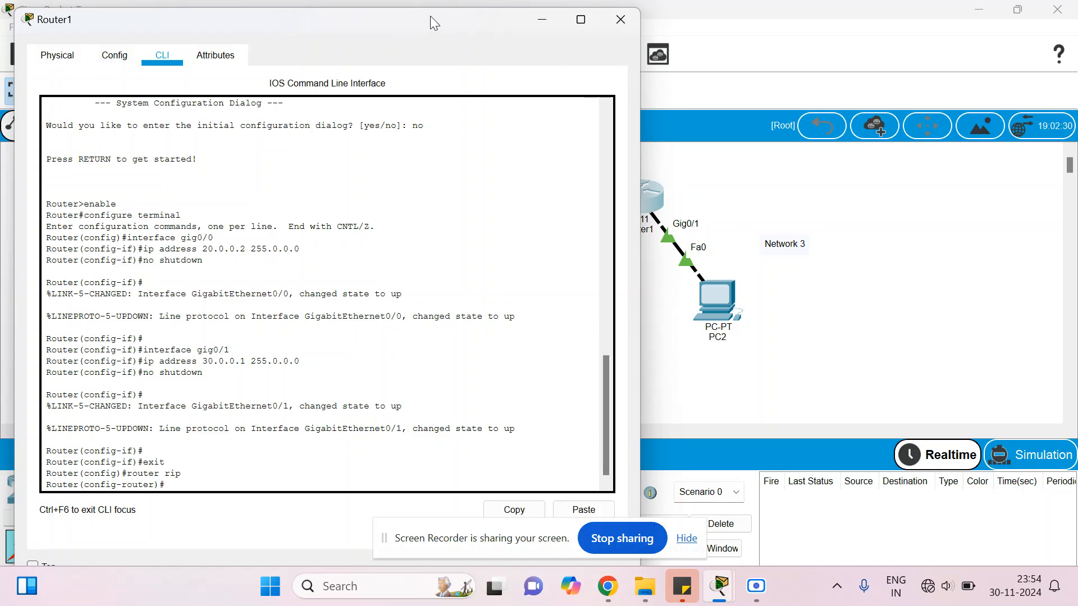
Advertise networks 20.0.0.0 and 30.0.0.0 in Router1's RIP configuration and close its window.
{"action": "mouse_move", "coordinate": [430, 15]}
{"action": "left_mouse_down"}
{"action": "mouse_move", "coordinate": [386, 15]}
{"action": "mouse_move", "coordinate": [436, 6]}
{"action": "left_mouse_up"}
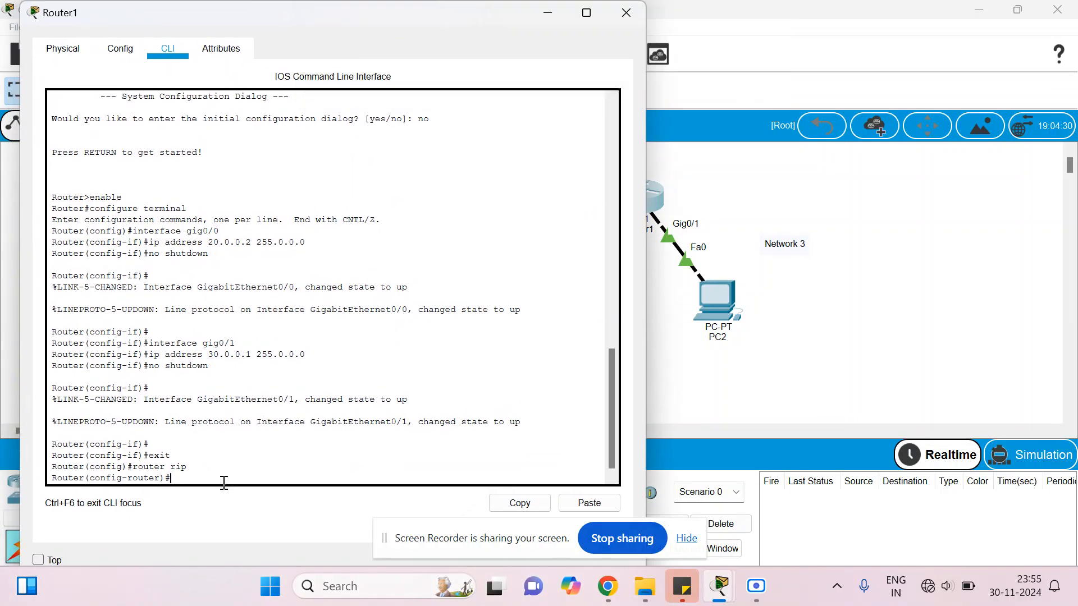
{"action": "type", "text": "network 20.0.0.0"}
{"action": "key", "text": "Return"}
{"action": "type", "text": "netw"}
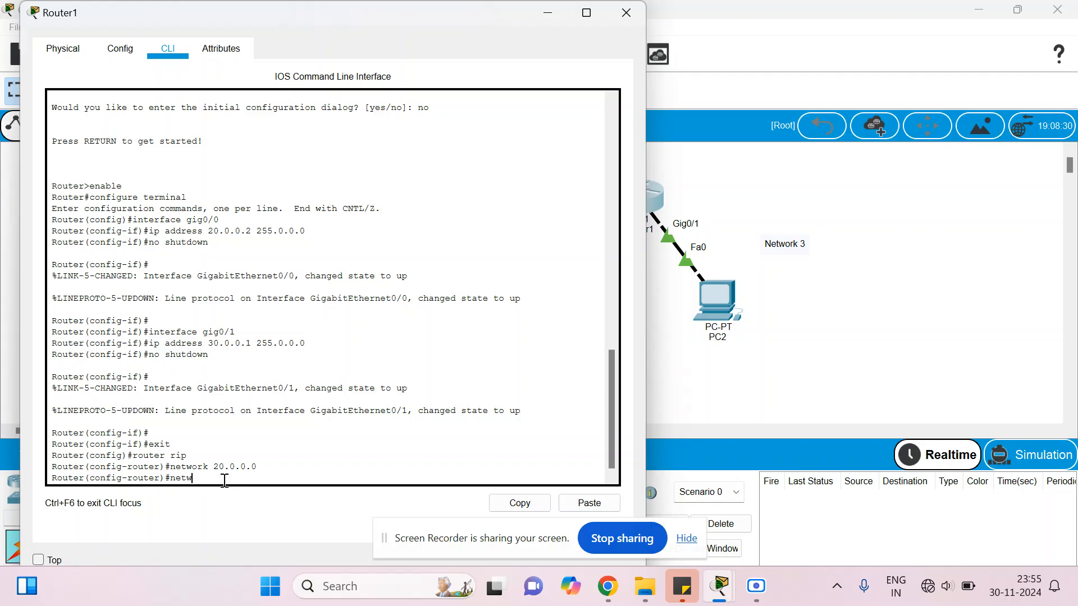
{"action": "type", "text": "ork 30.0.0.0"}
{"action": "key", "text": "Return"}
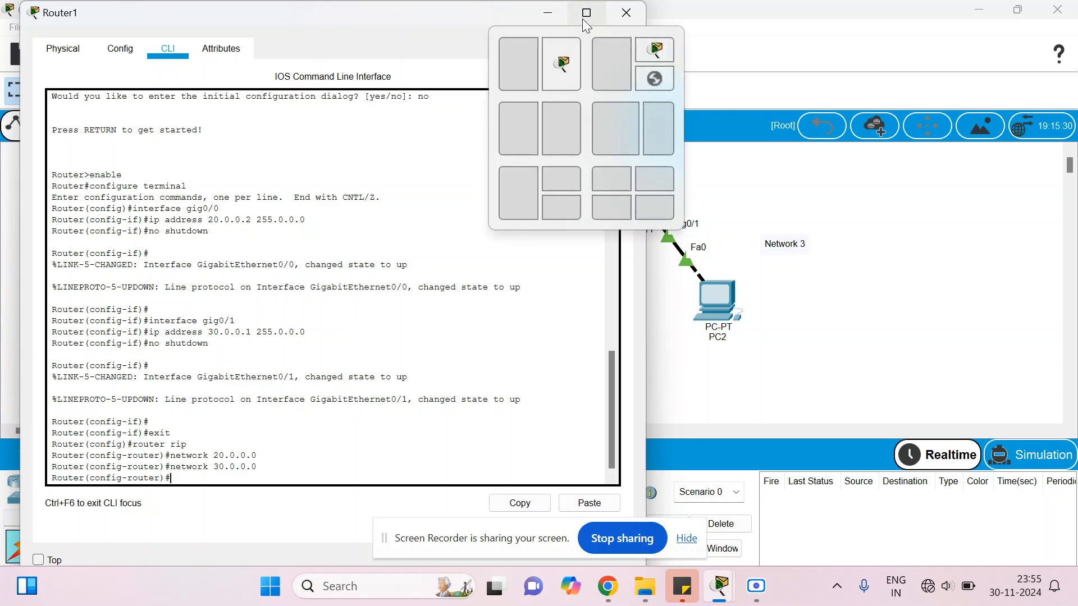
{"action": "left_click", "coordinate": [626, 14]}
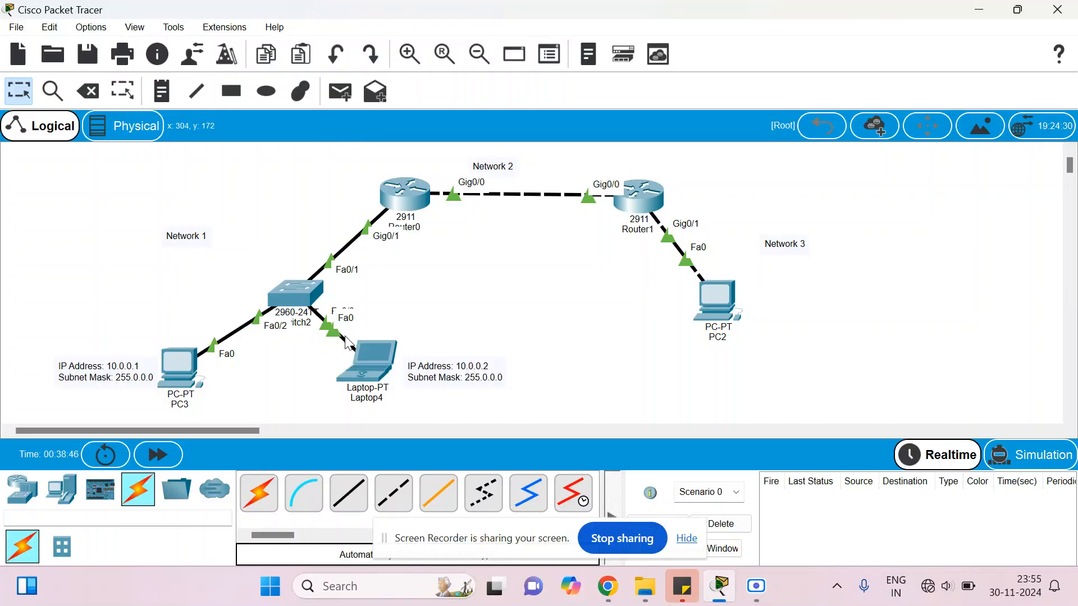
Ping 30.0.0.2 twice from PC3's Command Prompt to test the connection to PC2, and close PC3's window.
{"action": "left_click", "coordinate": [175, 370]}
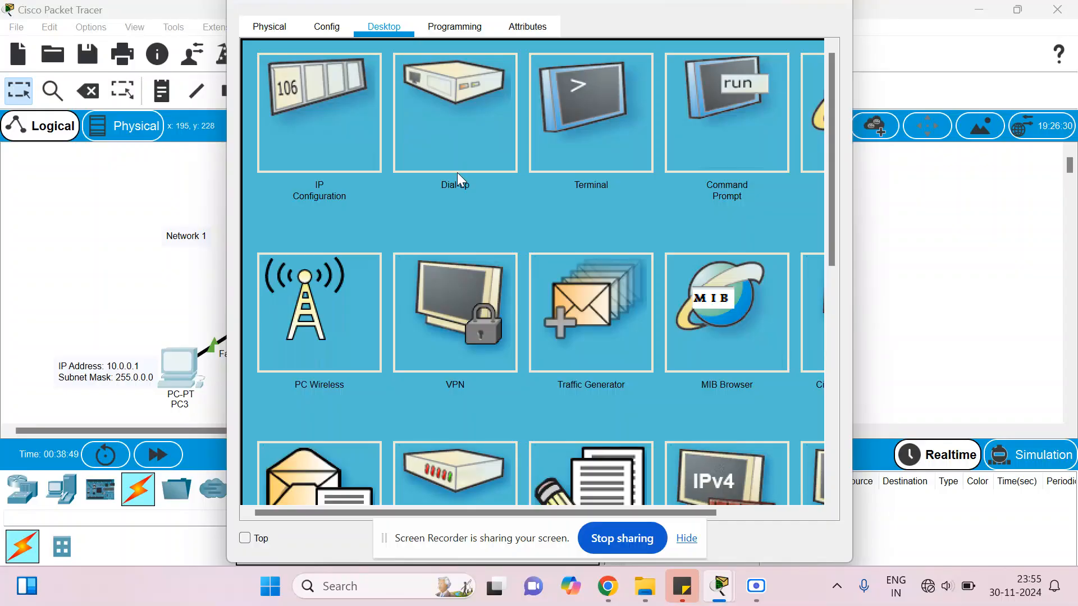
{"action": "left_click", "coordinate": [719, 150]}
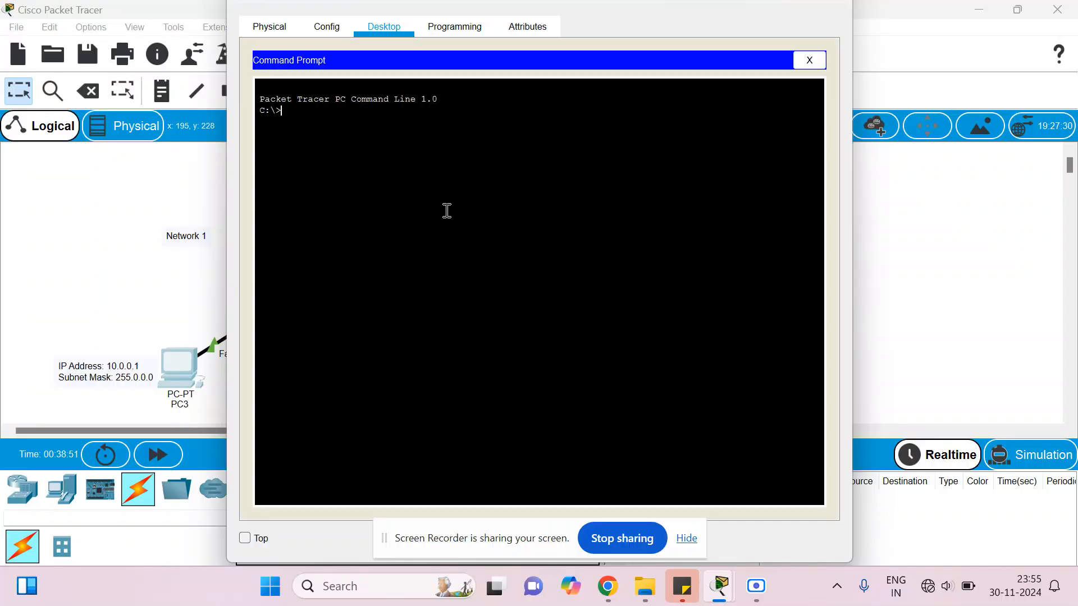
{"action": "type", "text": "ping"}
{"action": "type", "text": "30.0.0.2"}
{"action": "key", "text": "Return"}
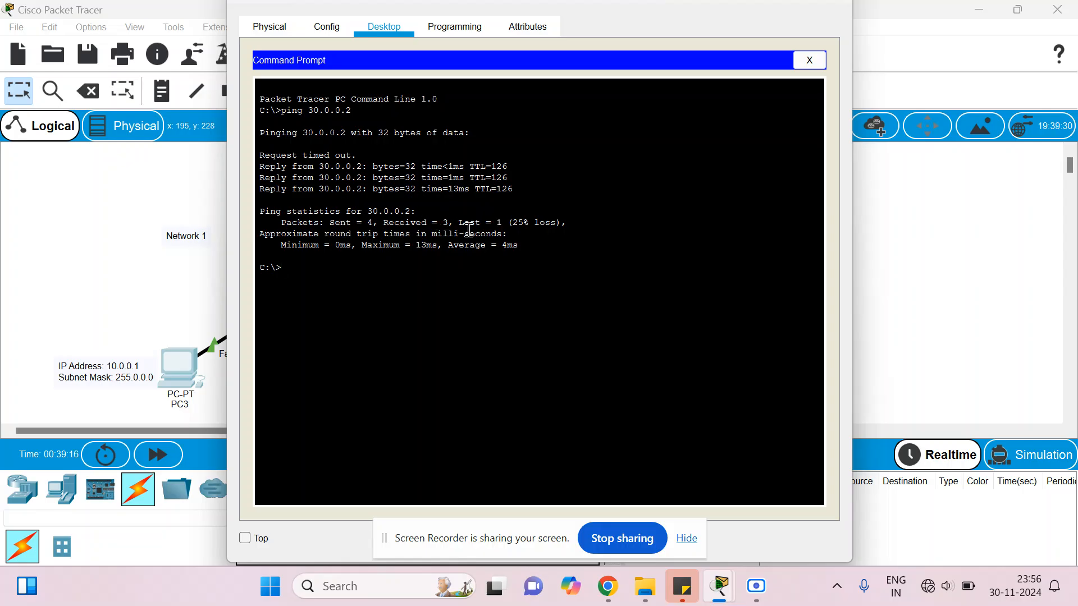
{"action": "key", "text": "Up"}
{"action": "key", "text": "Return"}
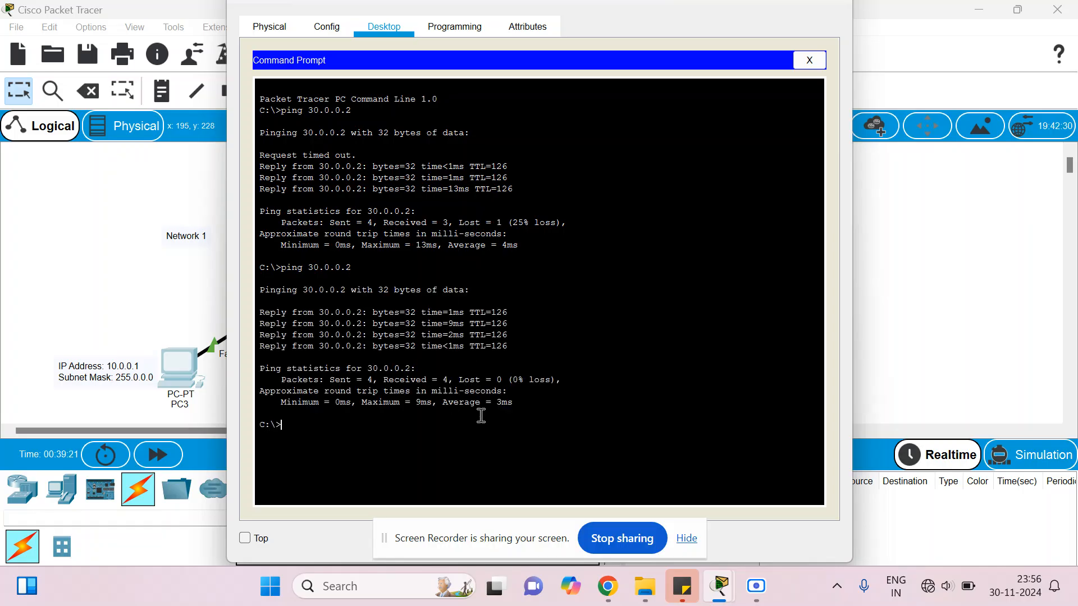
{"action": "left_click", "coordinate": [840, 7]}
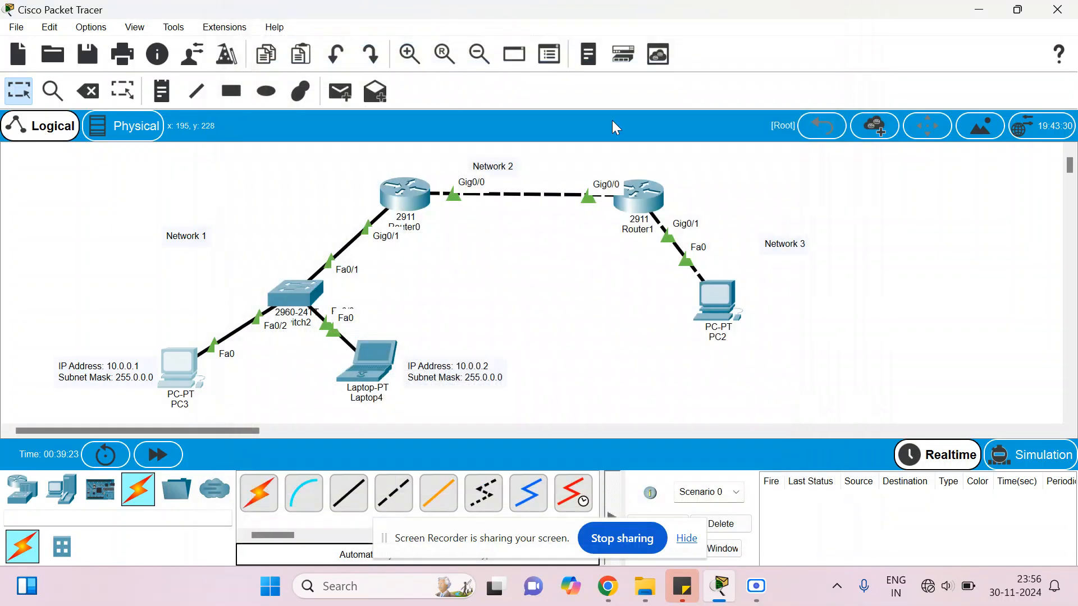
Ping 10.0.0.1 from PC2's Command Prompt to test the connection to PC3, and close PC2's window.
{"action": "left_click", "coordinate": [711, 289]}
{"action": "left_click", "coordinate": [717, 122]}
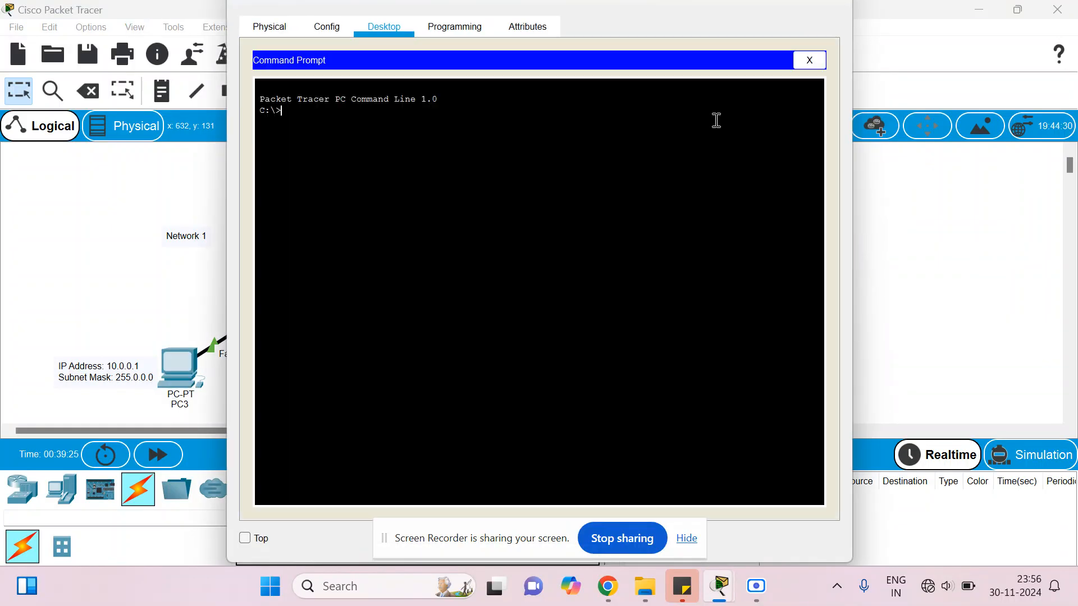
{"action": "type", "text": "ping 10.0.0.1"}
{"action": "key", "text": "Return"}
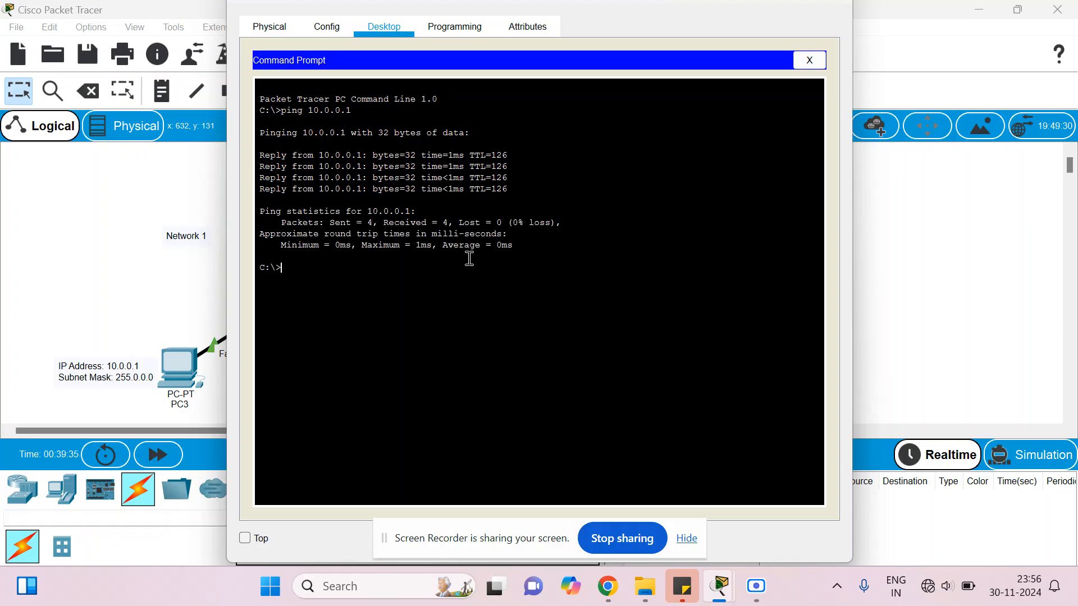
{"action": "left_click", "coordinate": [829, 7]}
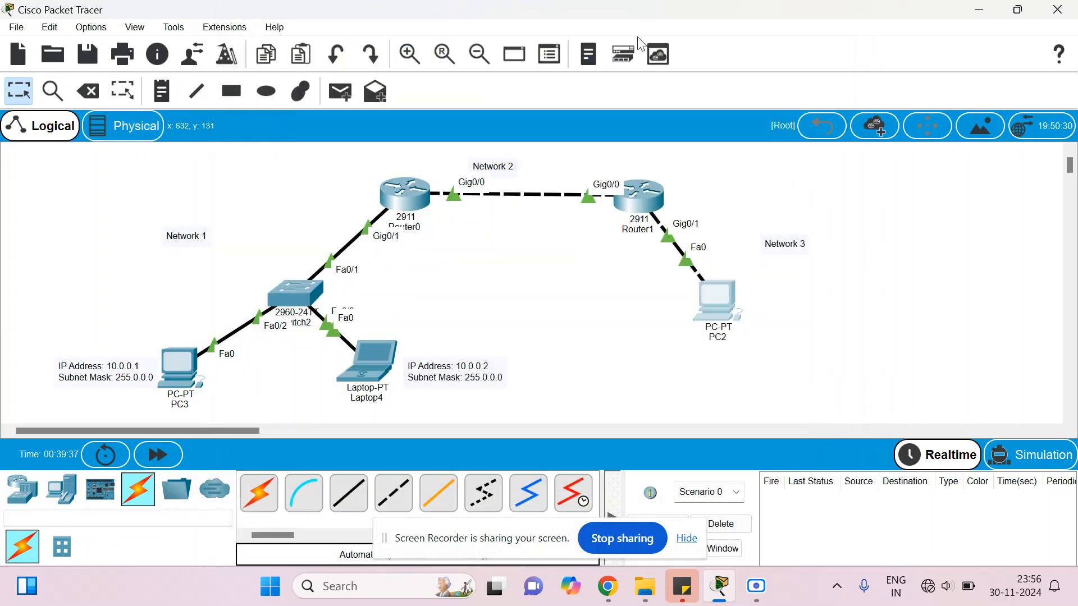